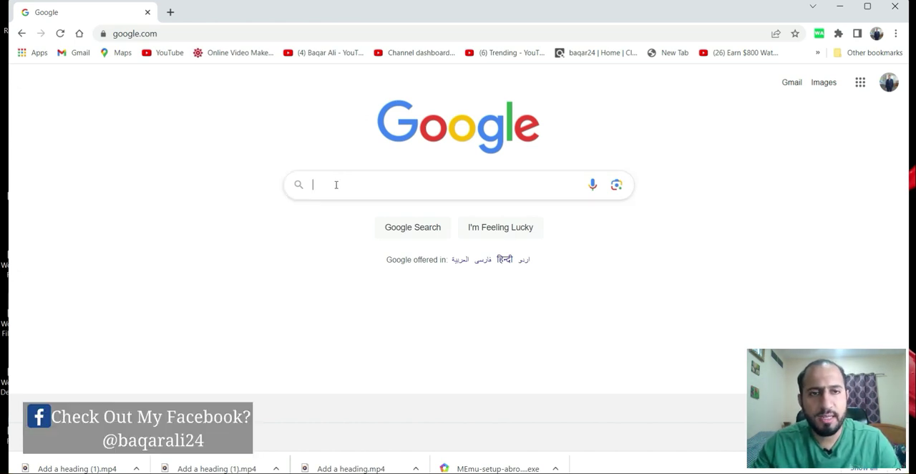
Search the web for CANVA, open canva.com and view the signed-in account's menu.
text(CANVA)
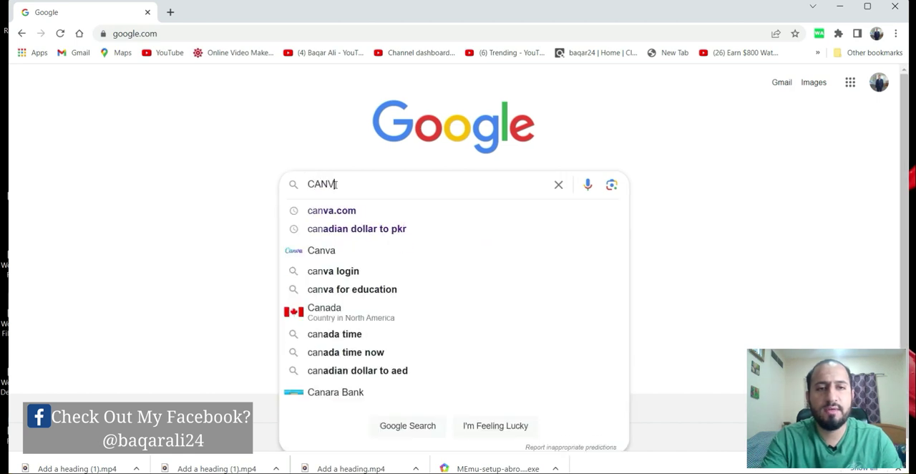
click(370, 214)
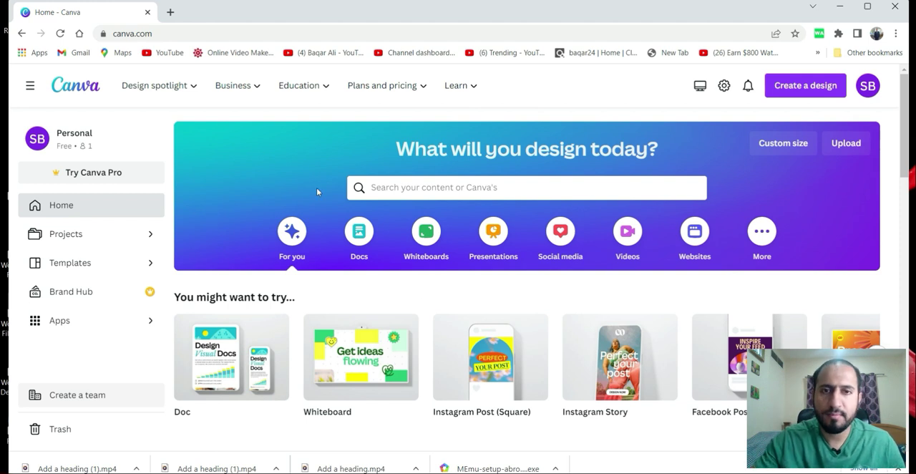
click(869, 86)
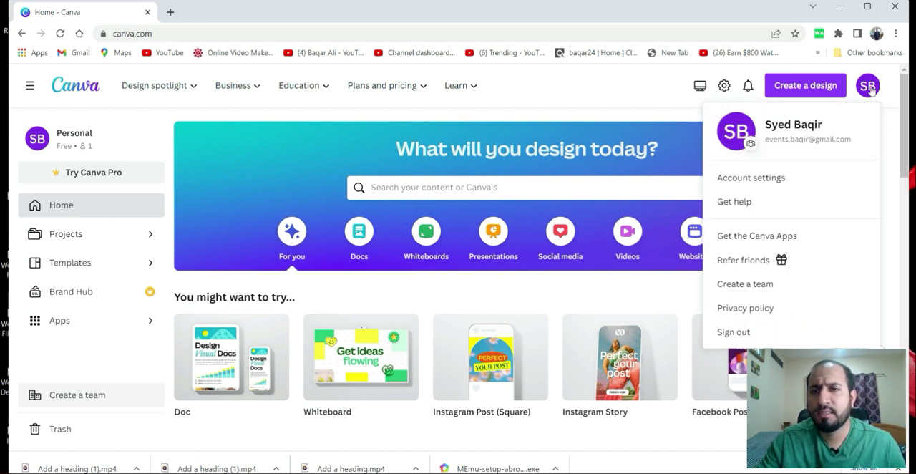
Create a new custom-size design 600 px wide and 150 px high.
click(811, 86)
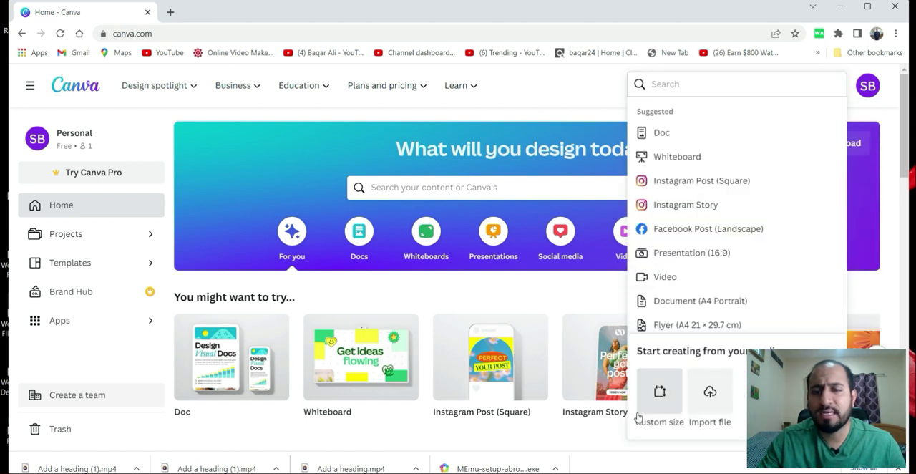
click(658, 392)
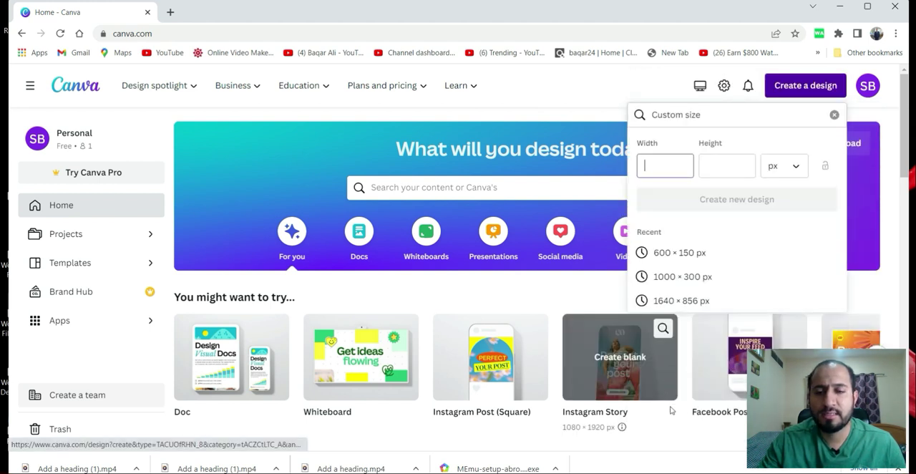
click(669, 473)
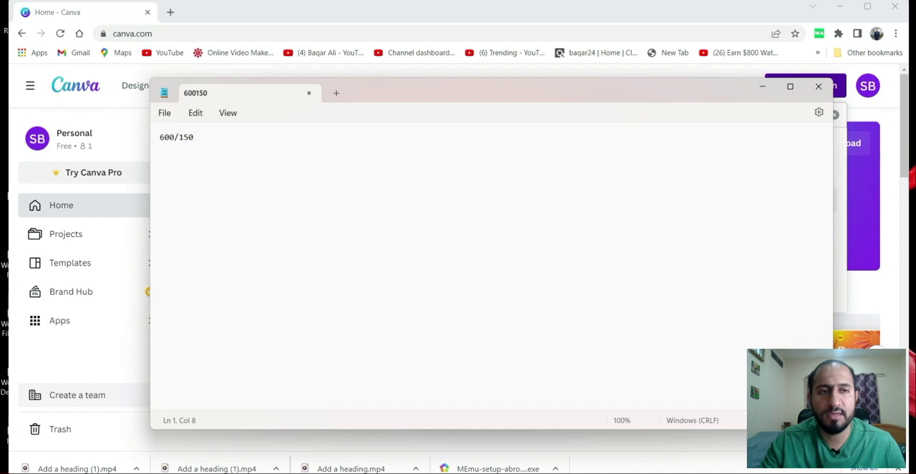
click(669, 472)
text(600)
click(713, 169)
text(150)
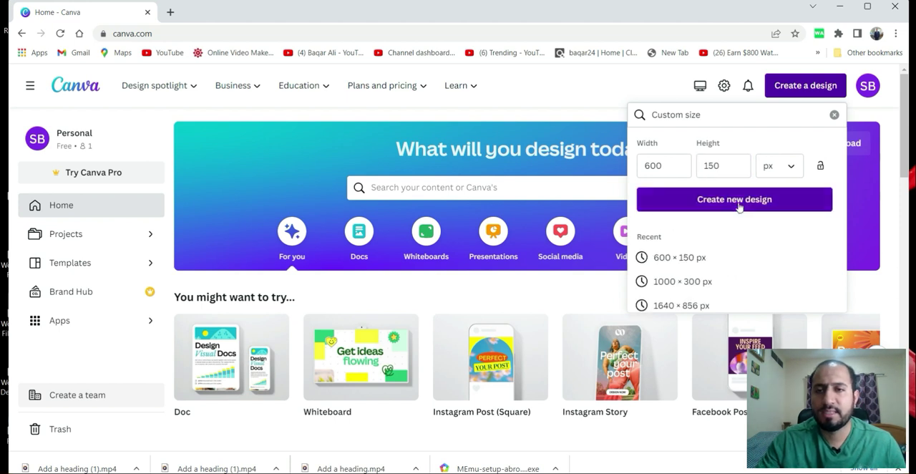
click(737, 201)
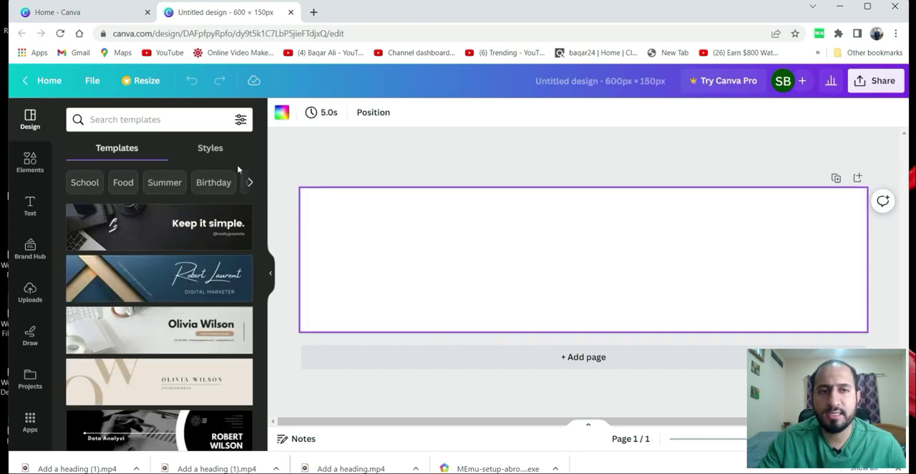
Set the page background to black after trying the gray solid colors.
click(282, 116)
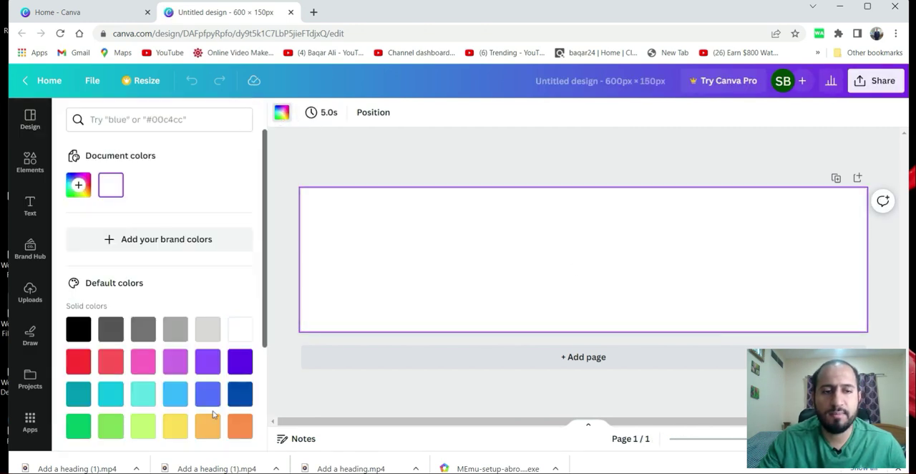
click(79, 329)
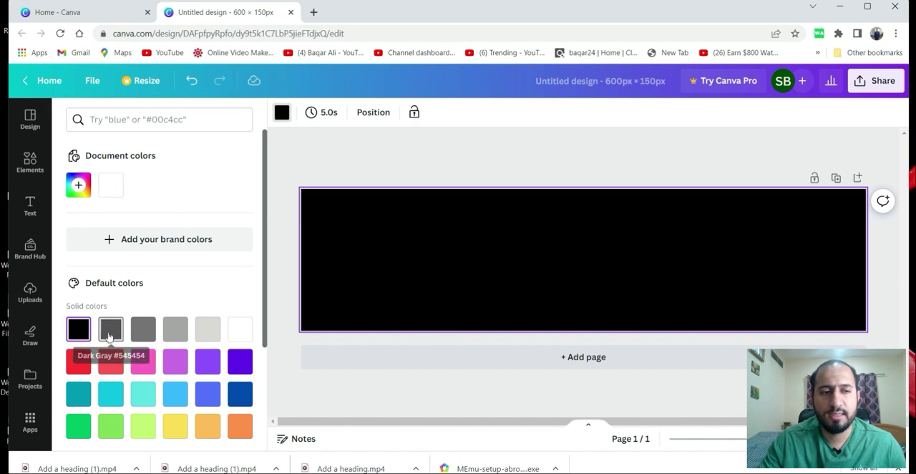
click(111, 331)
click(143, 331)
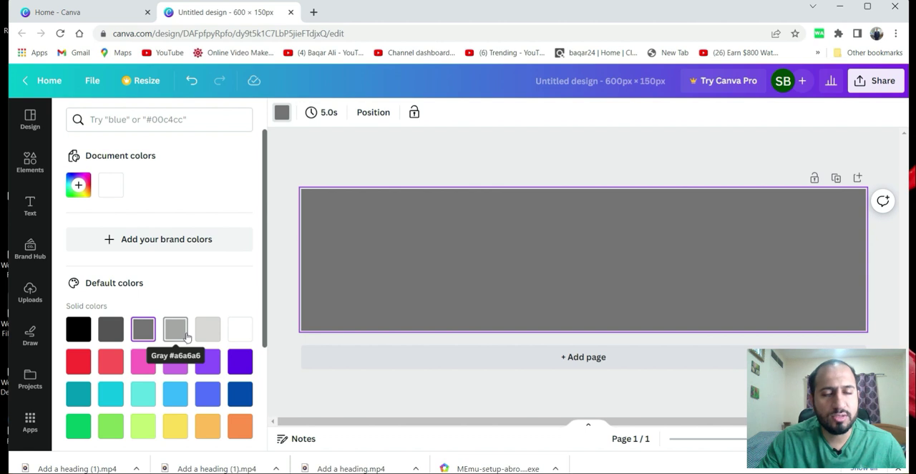
click(79, 329)
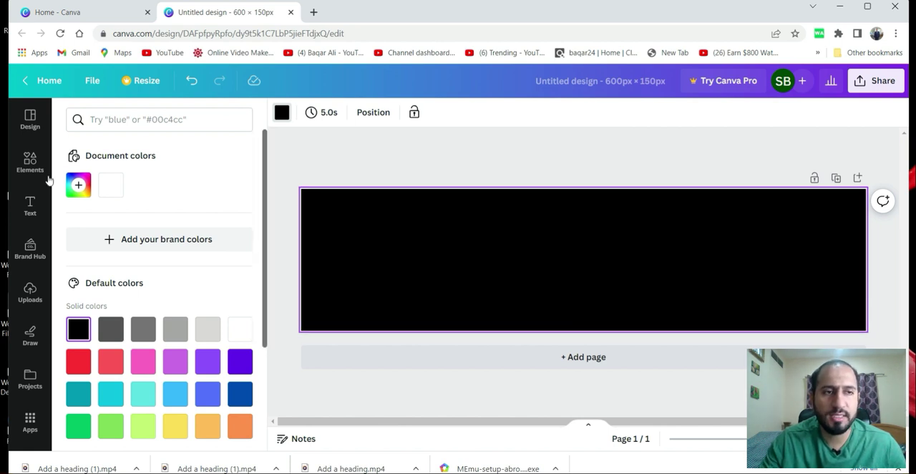
Add the uploaded name logo image to the banner and enlarge it.
click(30, 293)
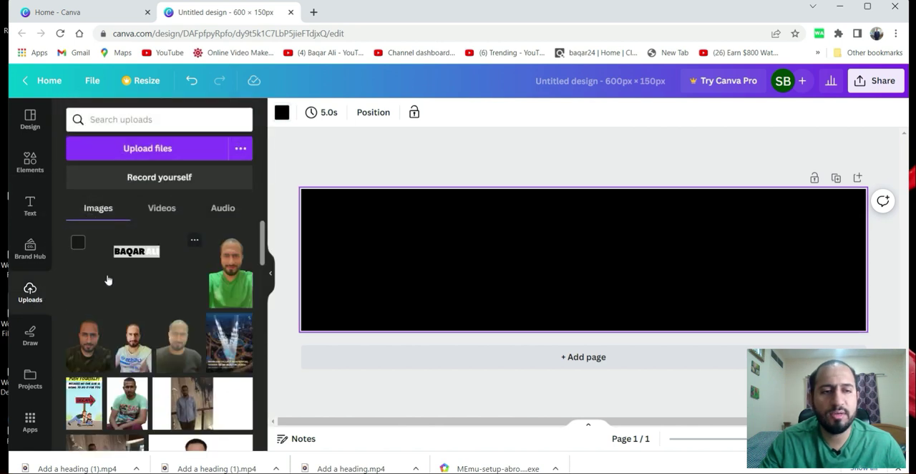
click(107, 279)
drag(507, 263, 371, 263)
drag(515, 216, 521, 189)
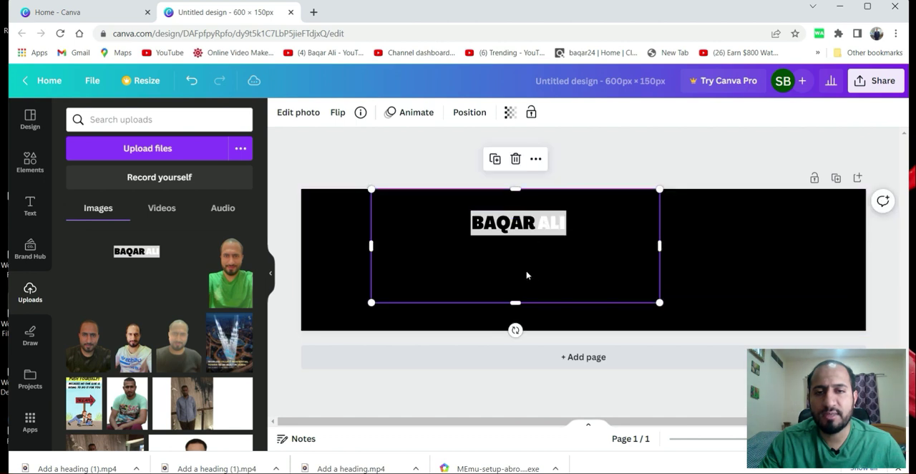
drag(522, 276, 527, 301)
drag(660, 268, 779, 269)
Enlarge the name logo further and align it with the banner's left edge, vertically near the middle.
click(30, 161)
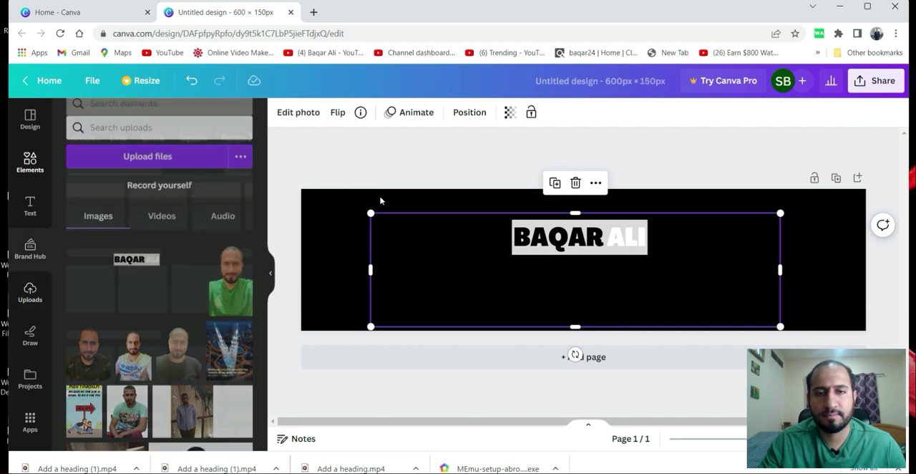
drag(576, 212, 578, 202)
drag(516, 259, 407, 280)
drag(473, 225, 472, 190)
drag(671, 274, 818, 276)
drag(577, 248, 434, 260)
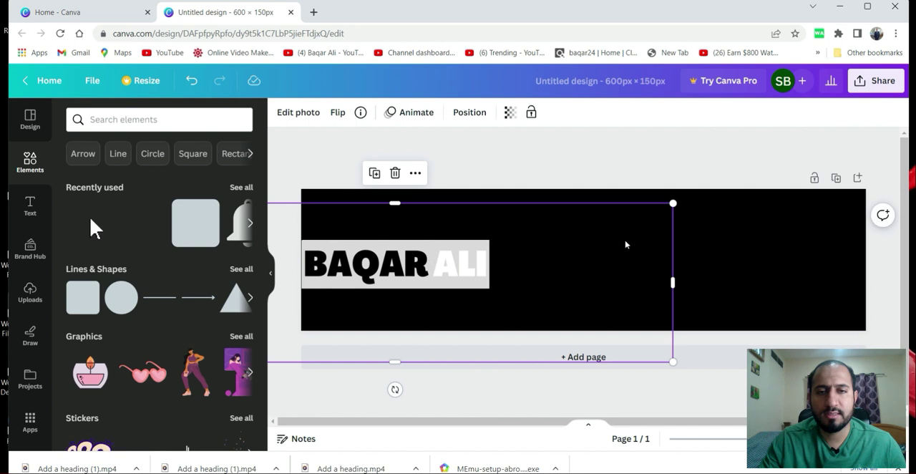
click(738, 162)
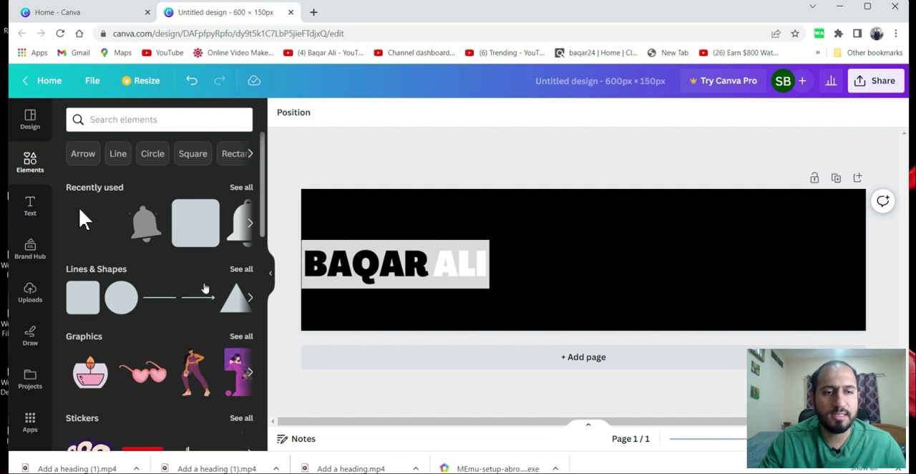
Add a rounded square shape, stretch it into a wide rectangle and place it in the banner's right half.
click(241, 270)
scroll(136, 254, down, 3)
click(86, 341)
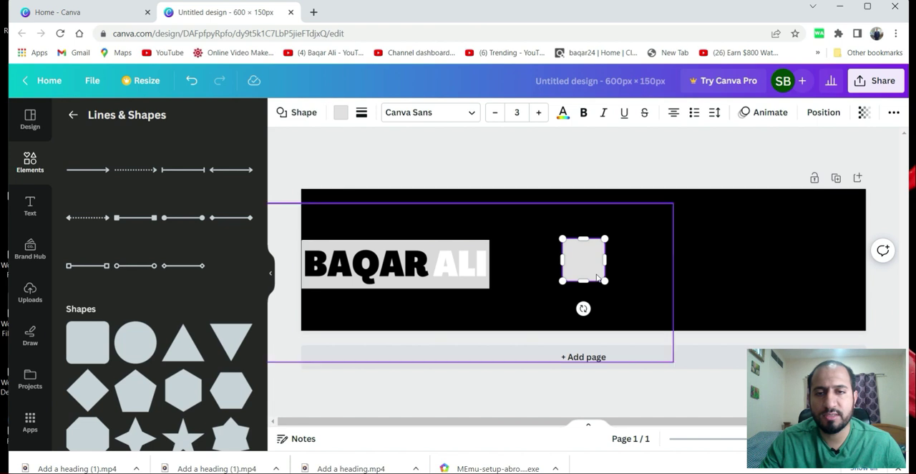
drag(581, 269, 803, 267)
drag(702, 242, 701, 233)
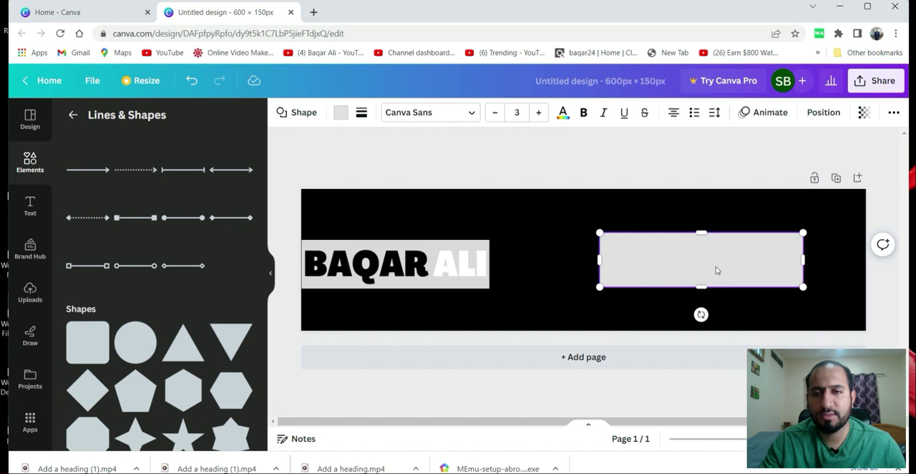
click(744, 297)
drag(711, 265, 726, 267)
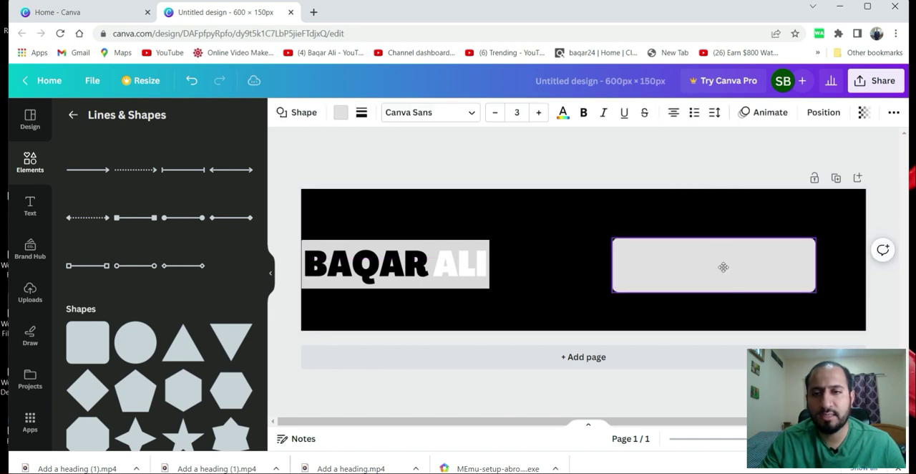
Add a heading text and center it on the rounded rectangle.
click(30, 205)
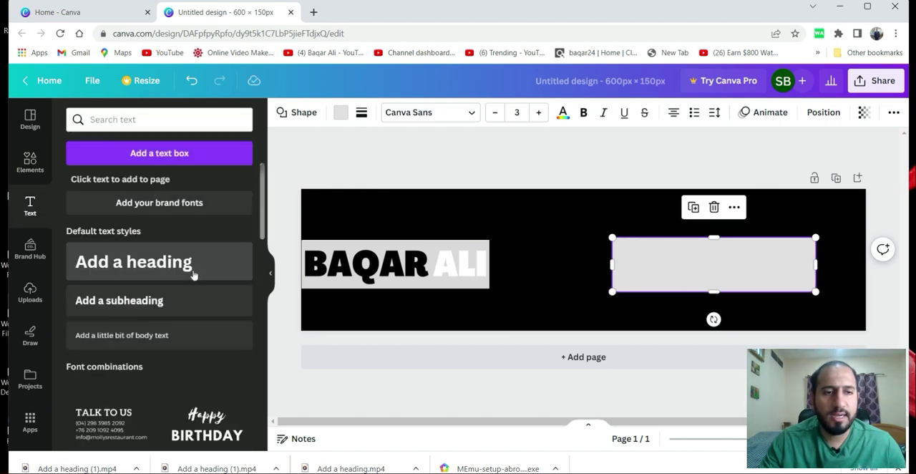
click(137, 273)
click(609, 305)
click(716, 301)
drag(715, 301, 729, 267)
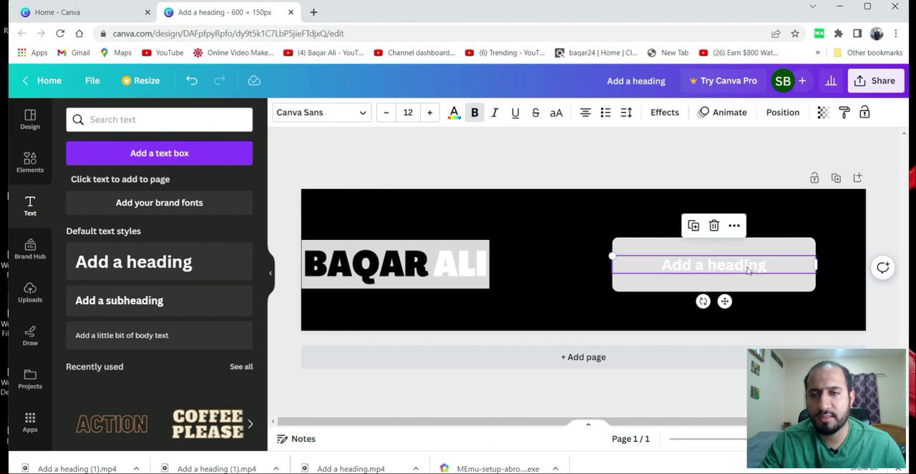
drag(706, 266, 700, 267)
Fill the rounded rectangle behind the heading with solid red.
click(651, 249)
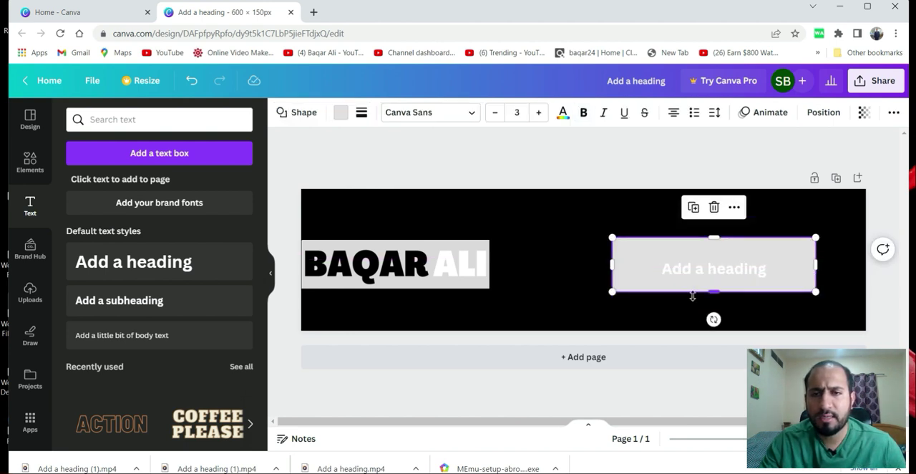
click(341, 113)
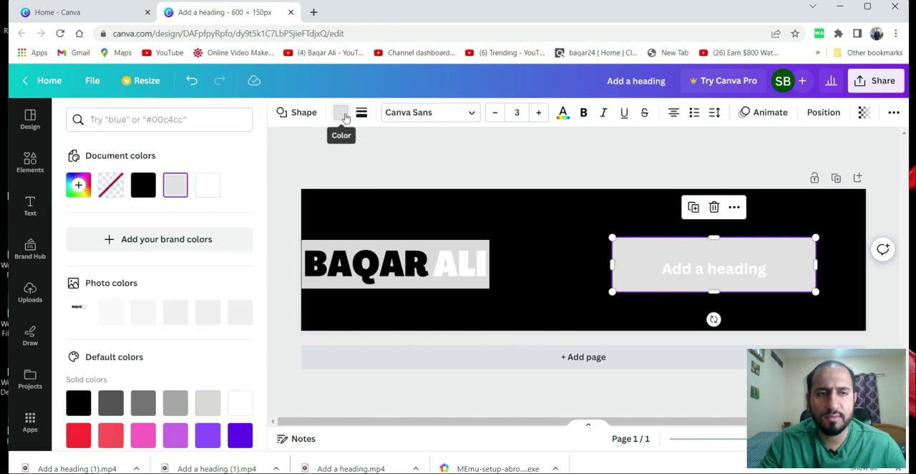
click(82, 436)
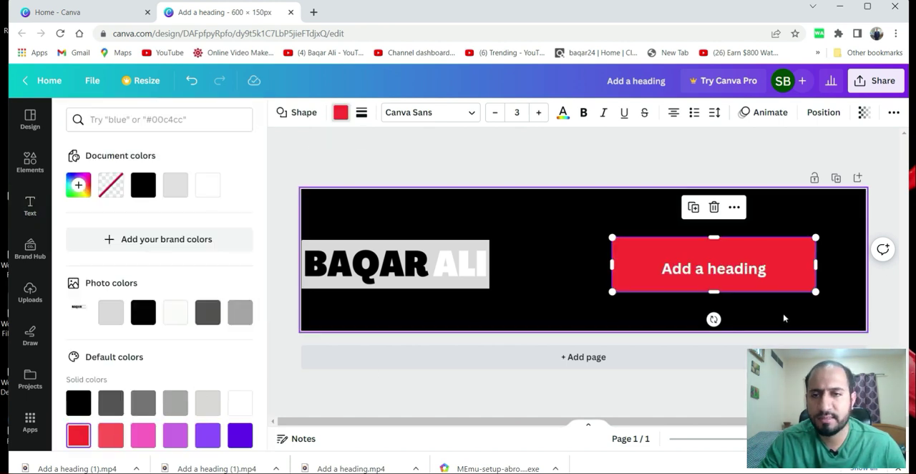
Replace the heading text on the red rectangle with LIKE&SUBSCRIBE.
double_click(745, 277)
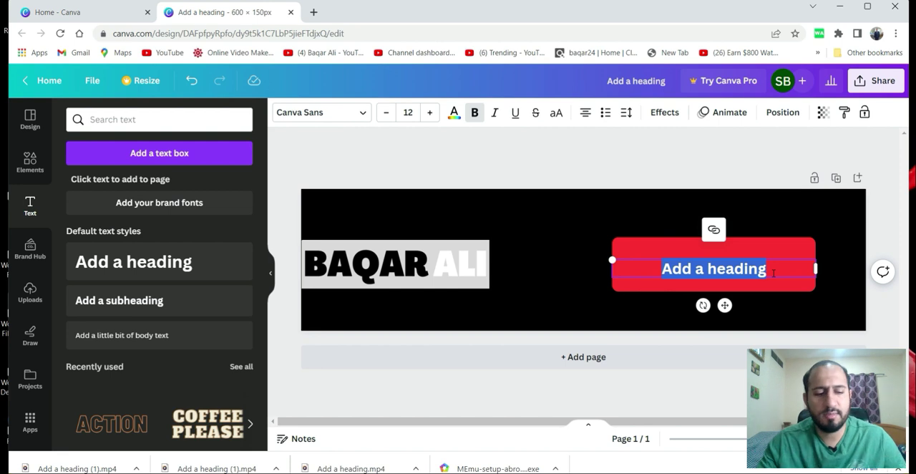
text(LIK)
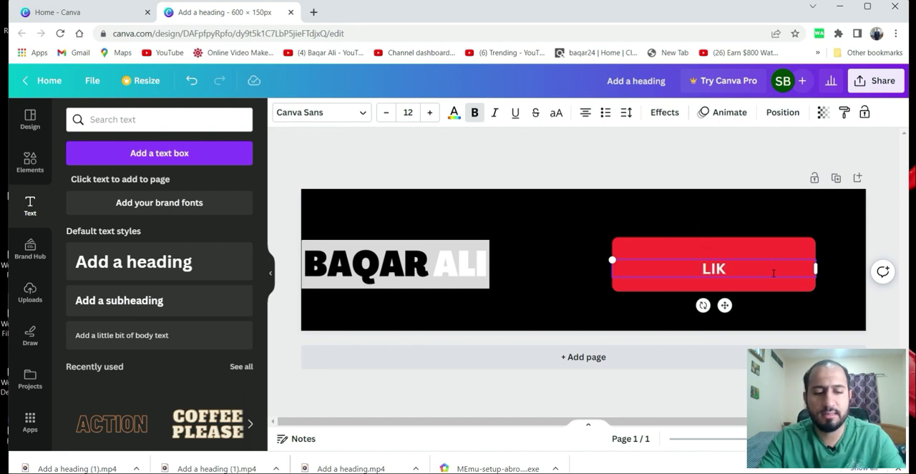
text(E$)
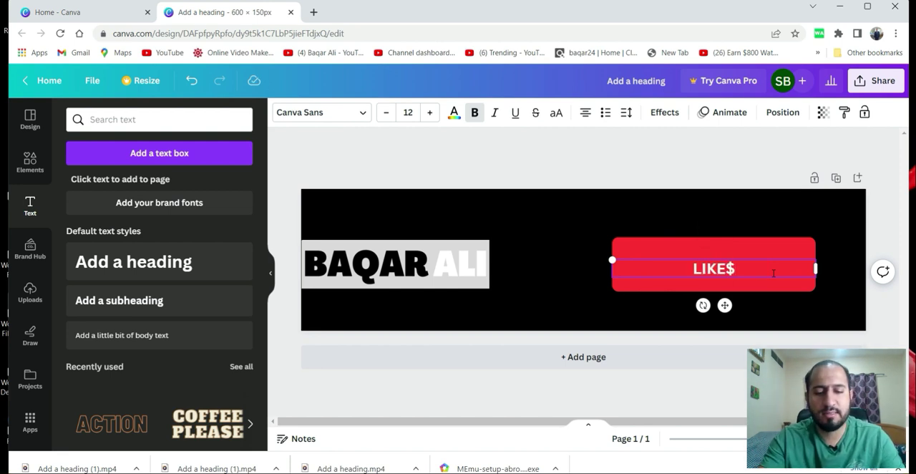
key(BackSpace)
text(@)
key(BackSpace)
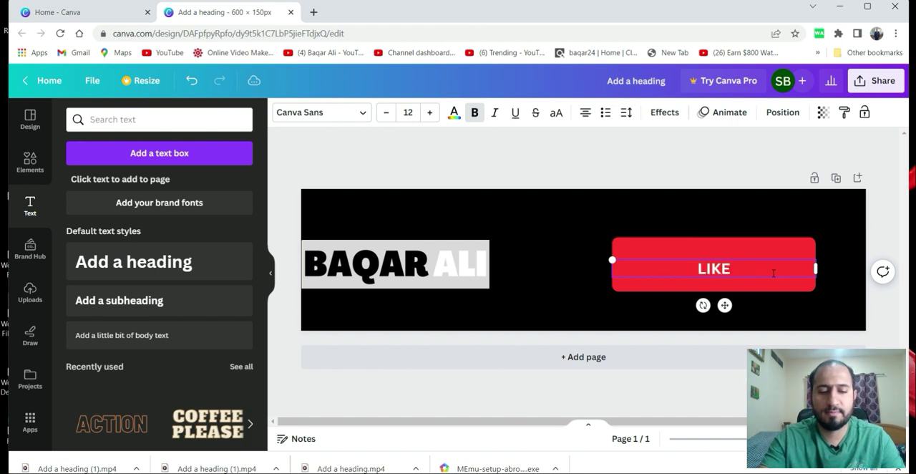
text(&SU)
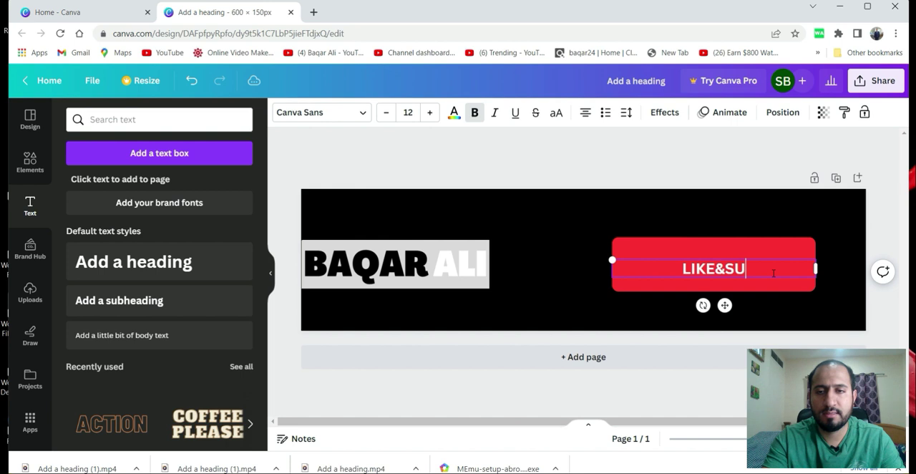
text(BSCRIBE)
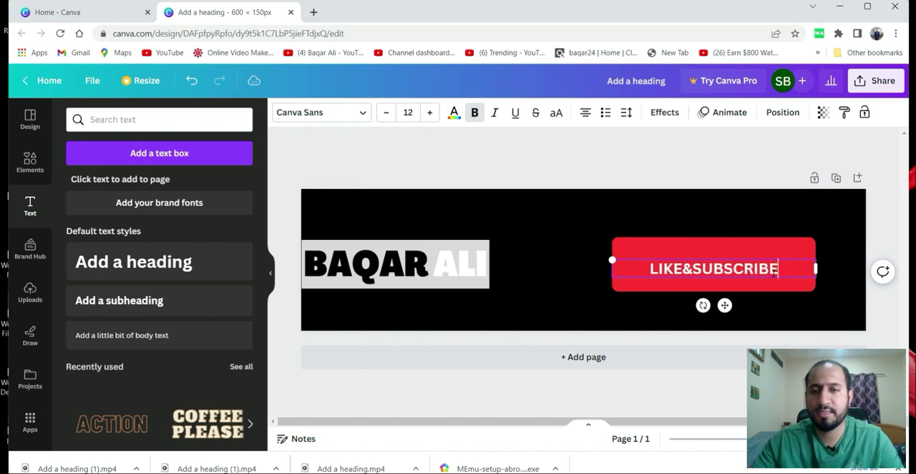
click(593, 300)
click(695, 277)
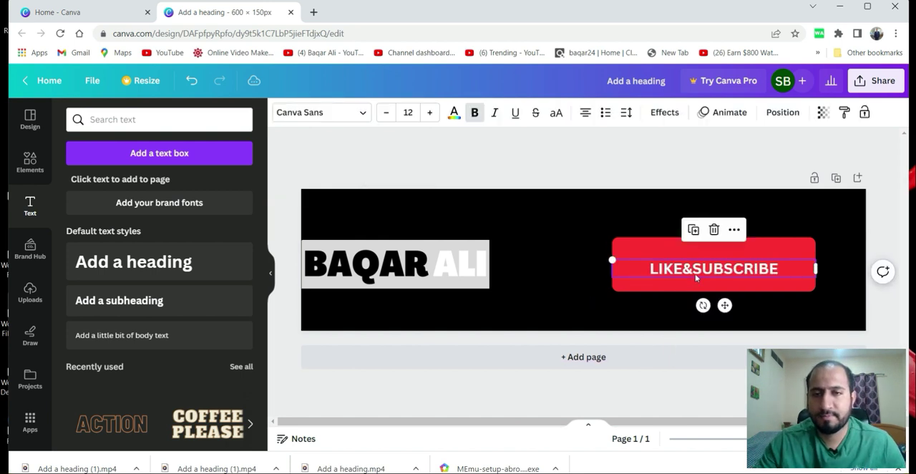
Try the Bukhari Script and Bebas Neue fonts on the LIKE&SUBSCRIBE text, and set it back to Canva Sans.
click(322, 112)
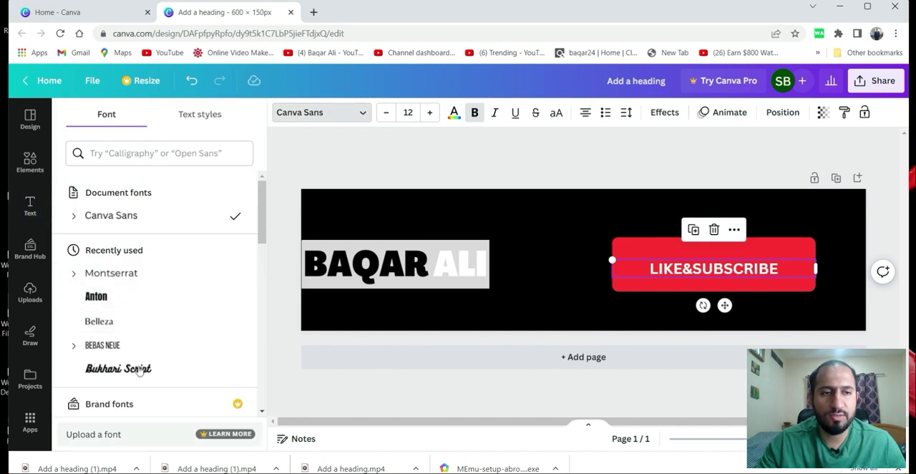
scroll(163, 263, down, 1)
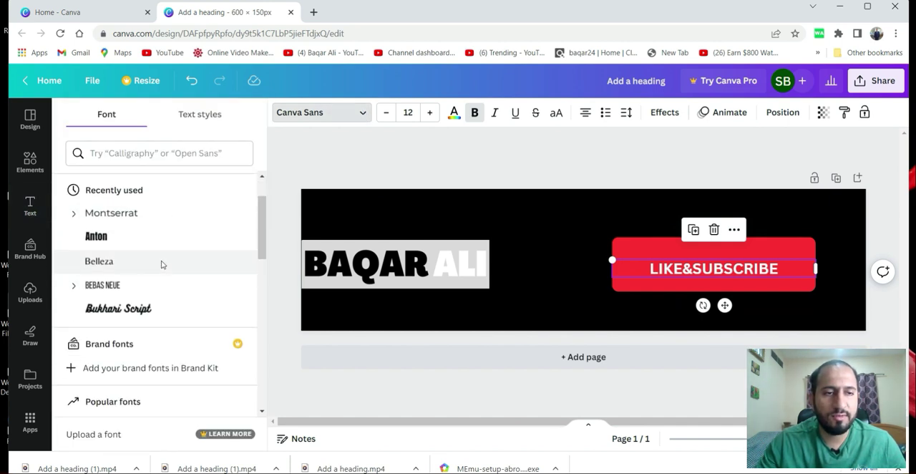
click(160, 313)
click(135, 286)
scroll(135, 286, up, 1)
click(135, 213)
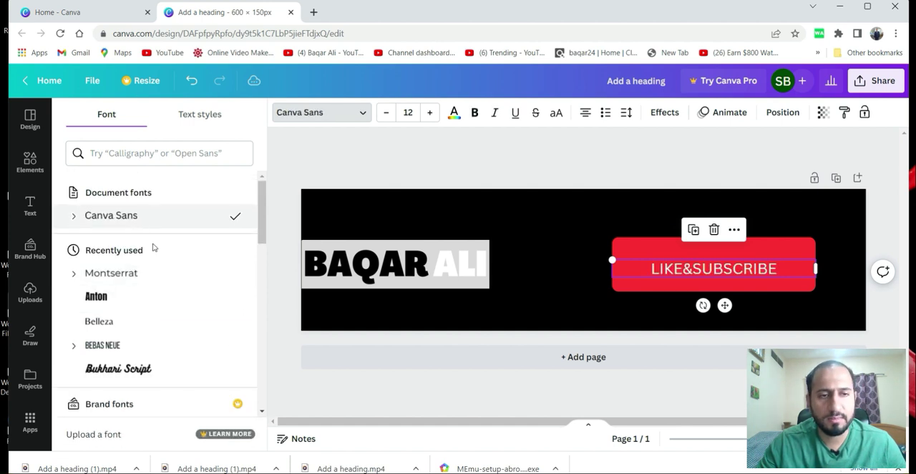
Try the Anton, Comic Sans and Copperplate Gothic fonts on the LIKE&SUBSCRIBE text, and set it to Helvetica World.
scroll(174, 287, down, 1)
scroll(175, 287, down, 5)
click(152, 240)
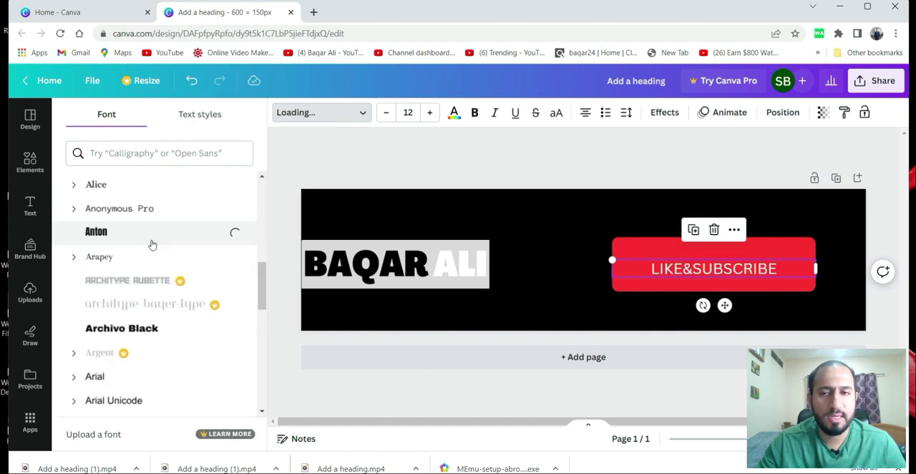
scroll(146, 322, down, 10)
scroll(148, 318, down, 5)
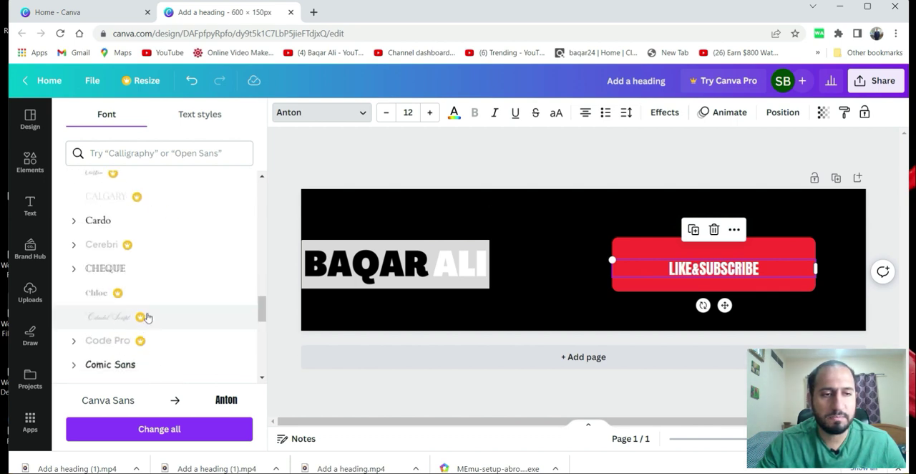
click(122, 364)
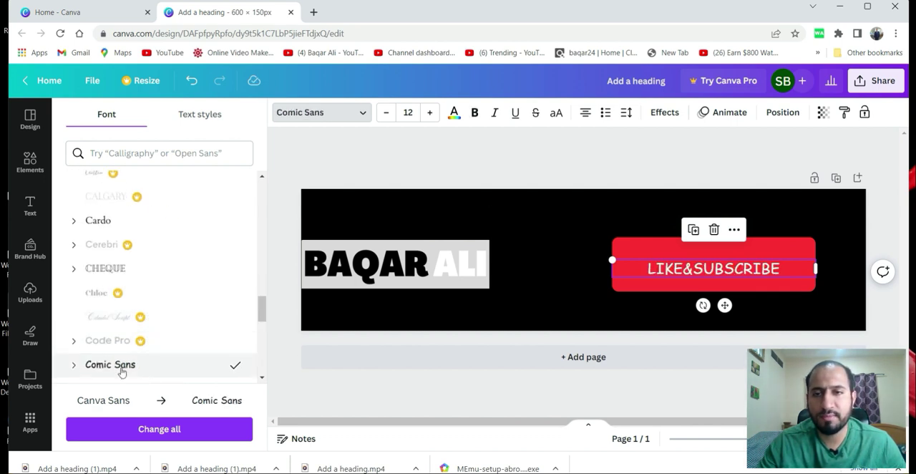
scroll(143, 304, down, 10)
click(149, 245)
scroll(210, 265, down, 5)
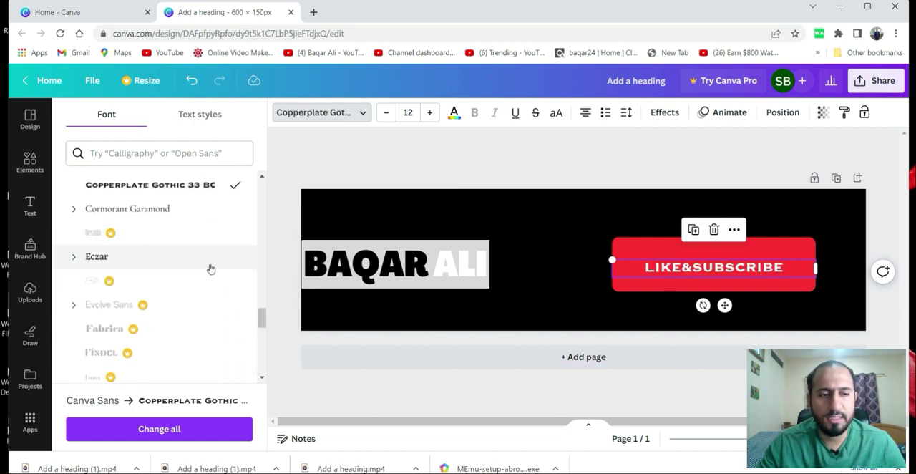
click(193, 291)
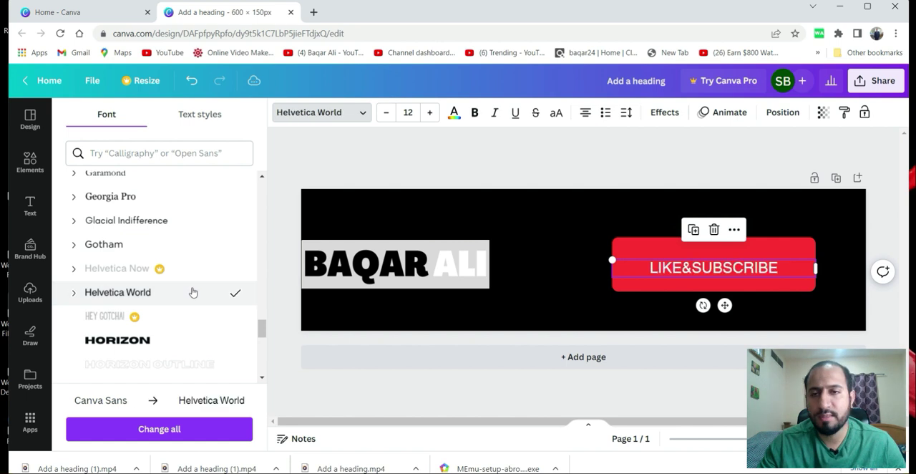
Make the LIKE&SUBSCRIBE text bold, set its font size to 18, and position it over the red rectangle.
click(649, 289)
drag(690, 271, 682, 268)
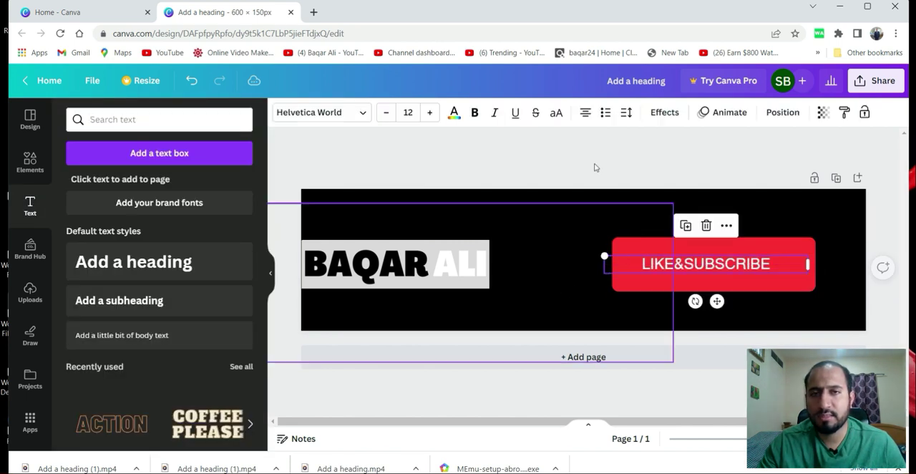
click(475, 113)
click(431, 114)
click(431, 114)
click(431, 114)
click(431, 114)
click(431, 114)
click(432, 114)
click(431, 114)
click(386, 113)
click(387, 114)
click(386, 113)
drag(701, 276, 703, 272)
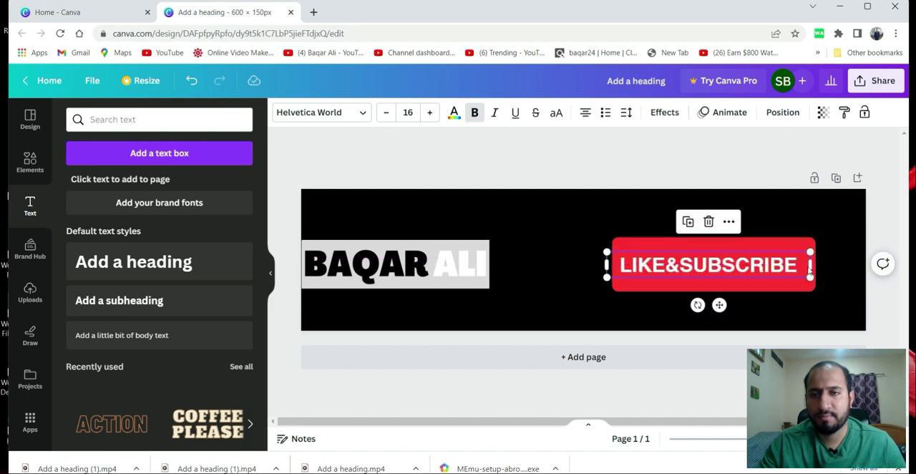
click(429, 115)
click(429, 115)
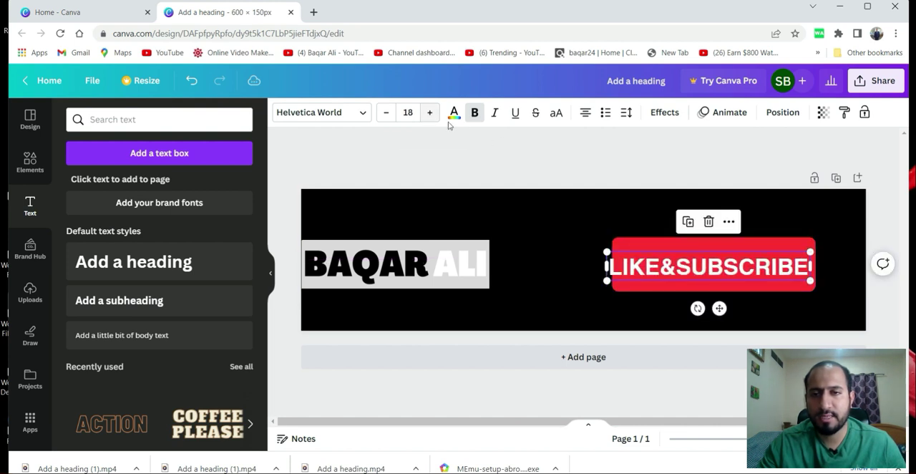
Move the LIKE&SUBSCRIBE text aside, widen the red rectangle on both sides, and place the text back in its center.
drag(689, 266, 678, 302)
click(640, 267)
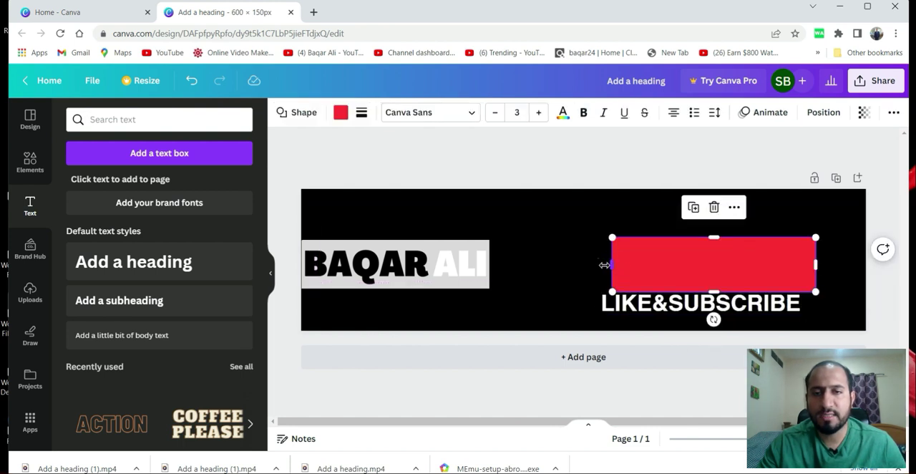
drag(607, 264, 595, 265)
drag(816, 265, 823, 266)
drag(747, 309, 740, 266)
click(831, 284)
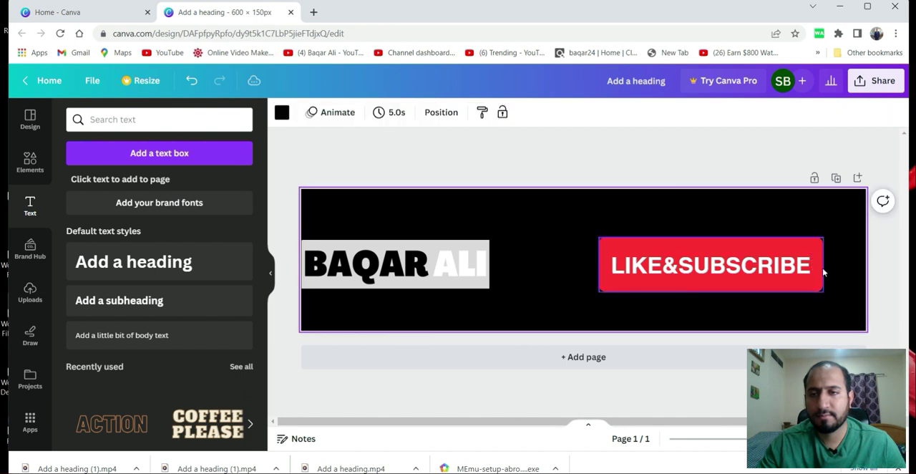
Trim the red rectangle slightly on both sides to leave a narrow even margin around the LIKE&SUBSCRIBE text.
click(821, 267)
drag(821, 266, 818, 266)
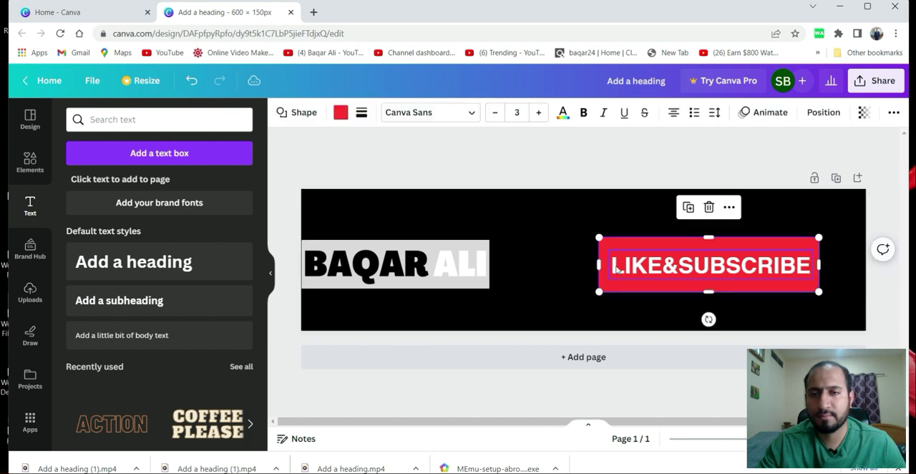
drag(600, 264, 604, 264)
click(544, 284)
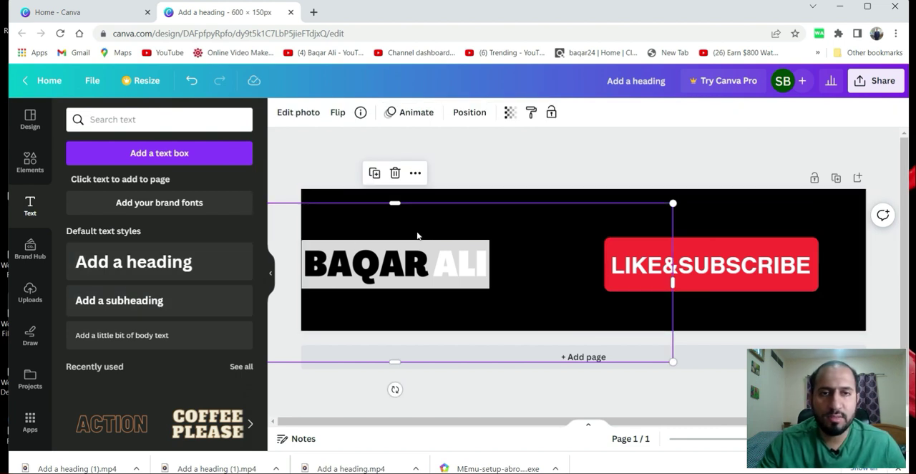
Search the elements library for "mouse click" and show all matching graphics.
click(38, 176)
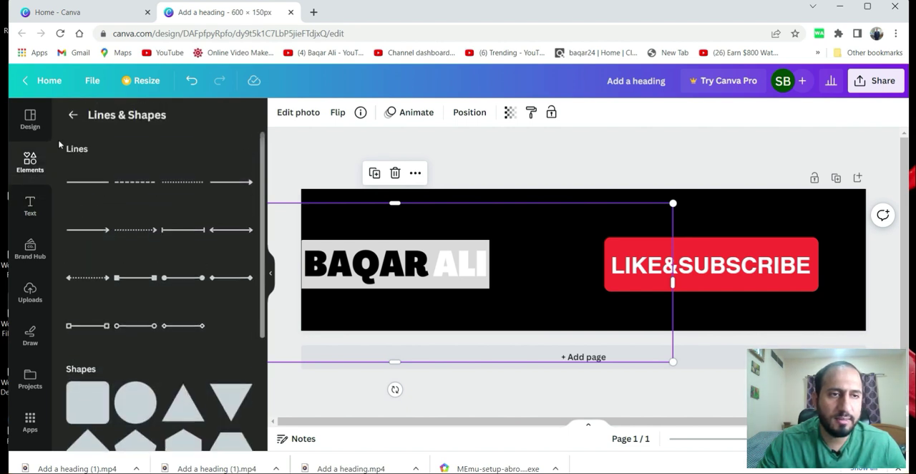
click(74, 116)
click(143, 127)
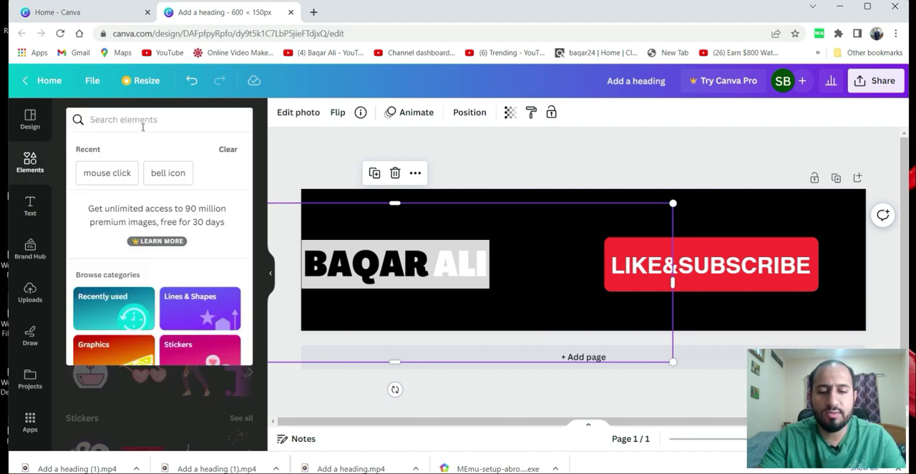
text(MOUSE)
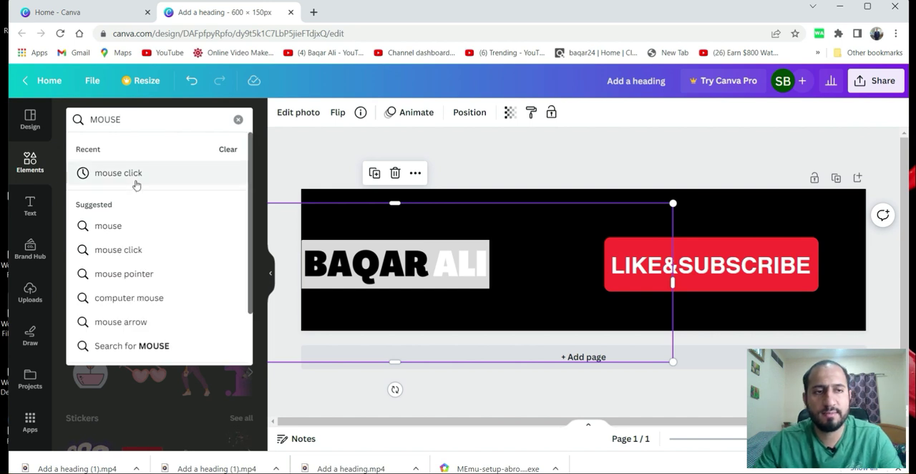
click(118, 173)
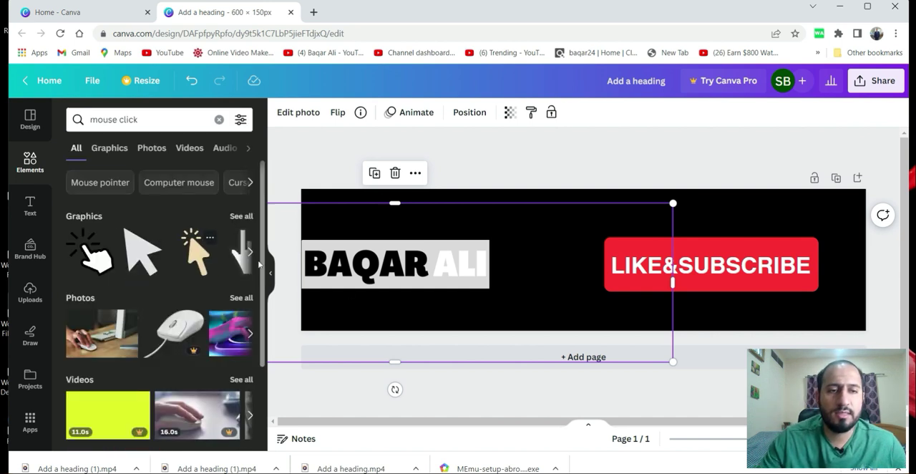
click(244, 219)
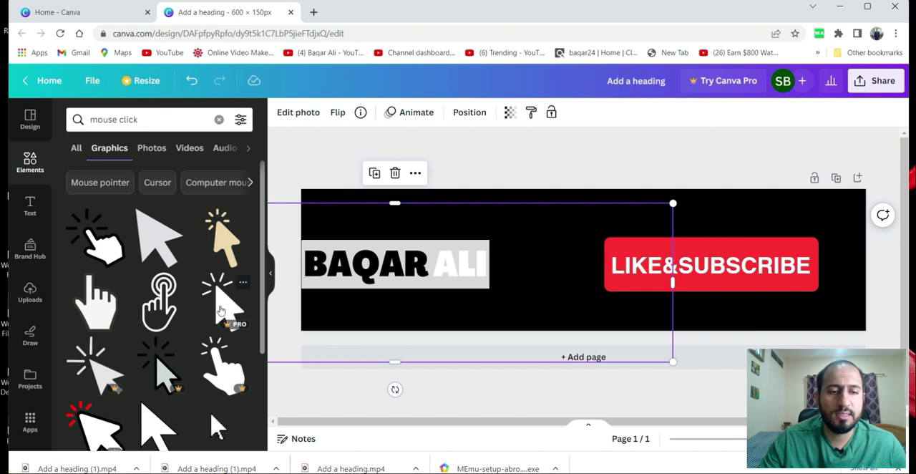
Insert the animated white pointing-hand graphic, shrink it, and place it over the lower-right corner of the LIKE&SUBSCRIBE button.
scroll(221, 309, down, 3)
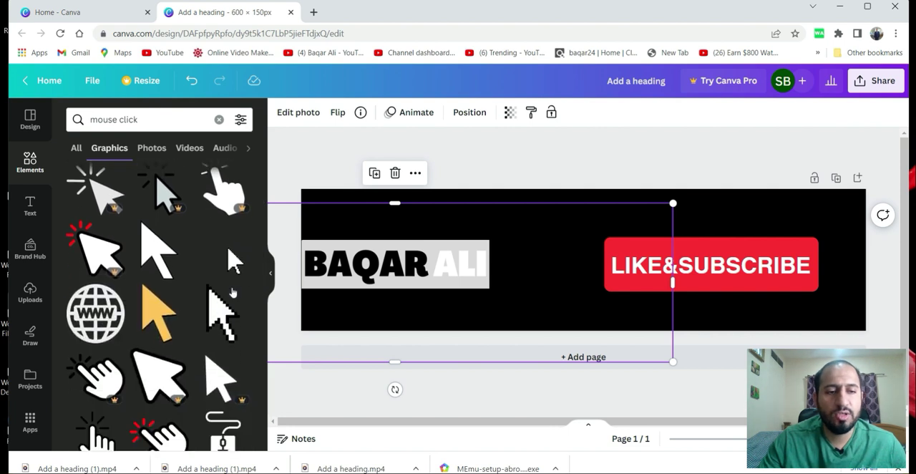
scroll(184, 306, down, 5)
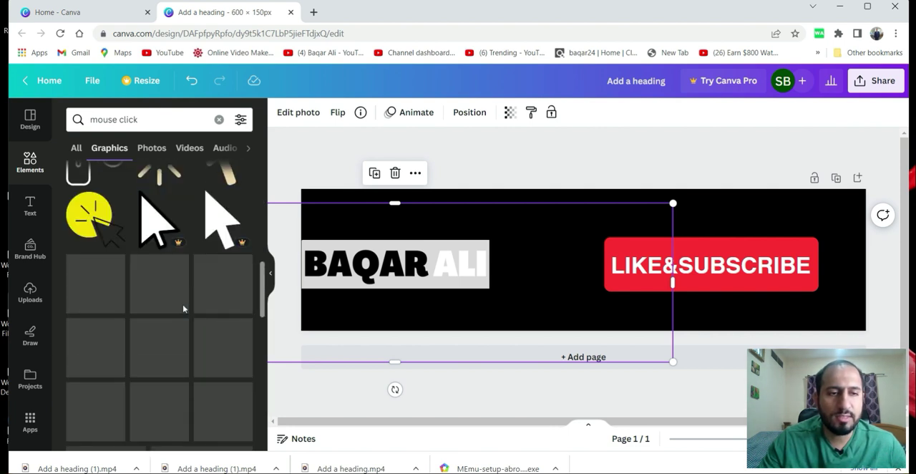
scroll(180, 329, down, 5)
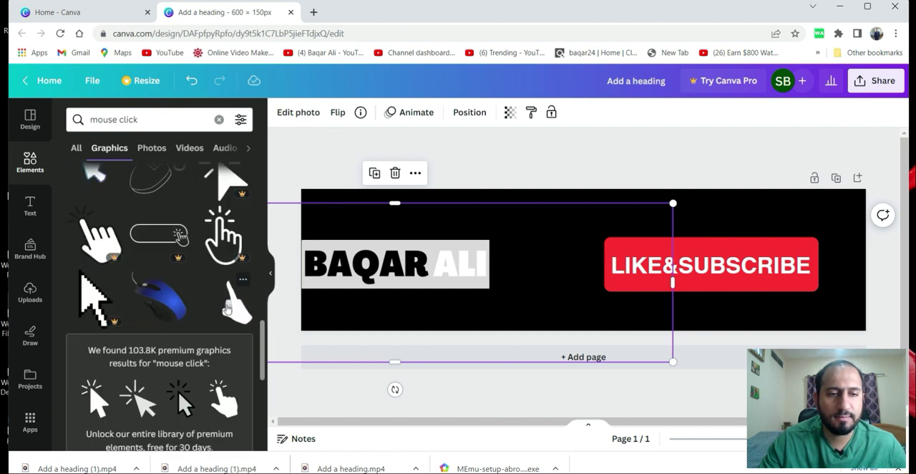
click(227, 308)
drag(652, 285, 831, 288)
drag(831, 322, 765, 263)
drag(737, 239, 810, 287)
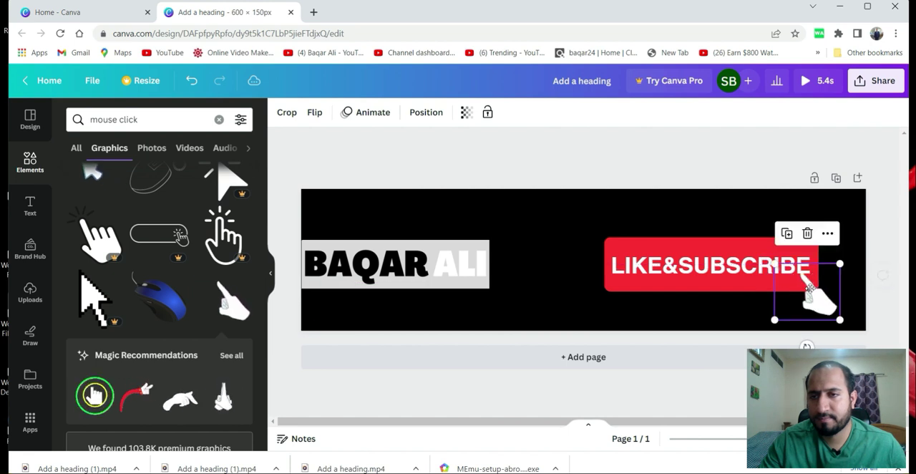
click(565, 296)
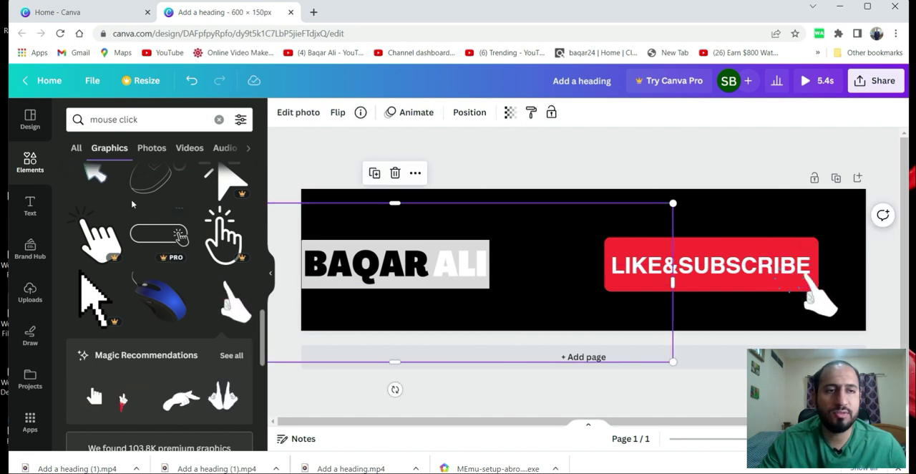
Search the elements library for "bell icon" and insert the gray ringing bell graphic.
scroll(133, 204, up, 3)
click(219, 120)
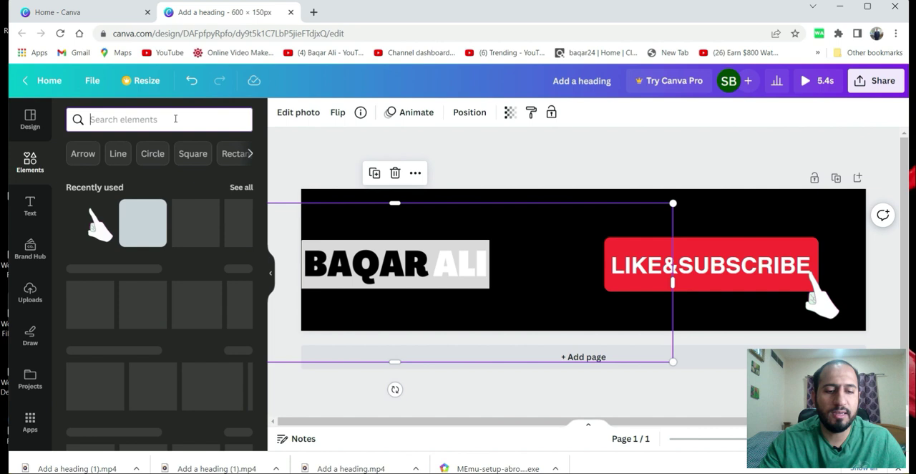
text(BELL ICON)
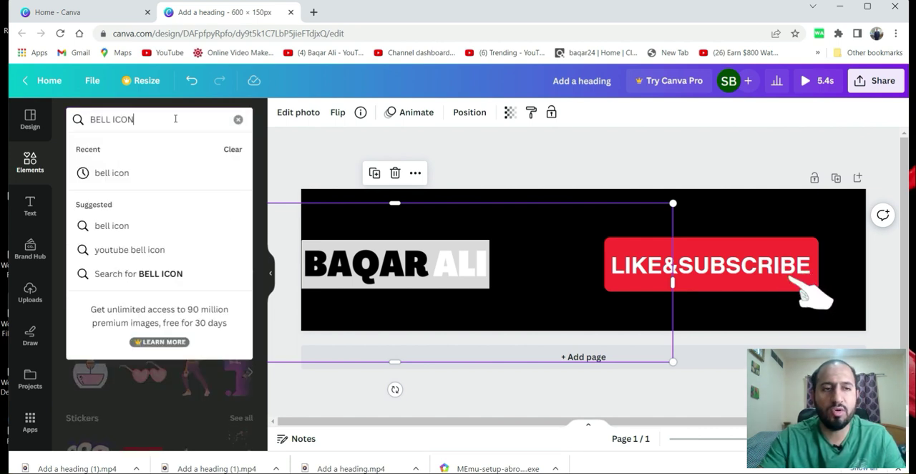
click(139, 183)
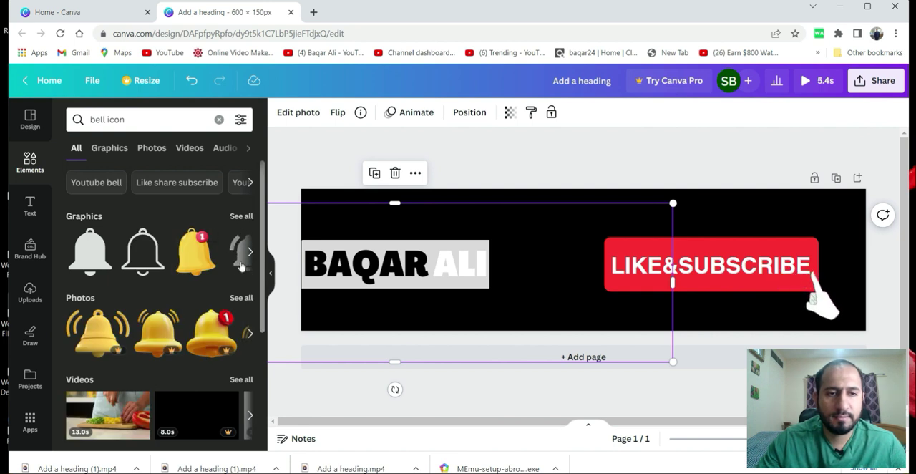
click(243, 259)
click(94, 265)
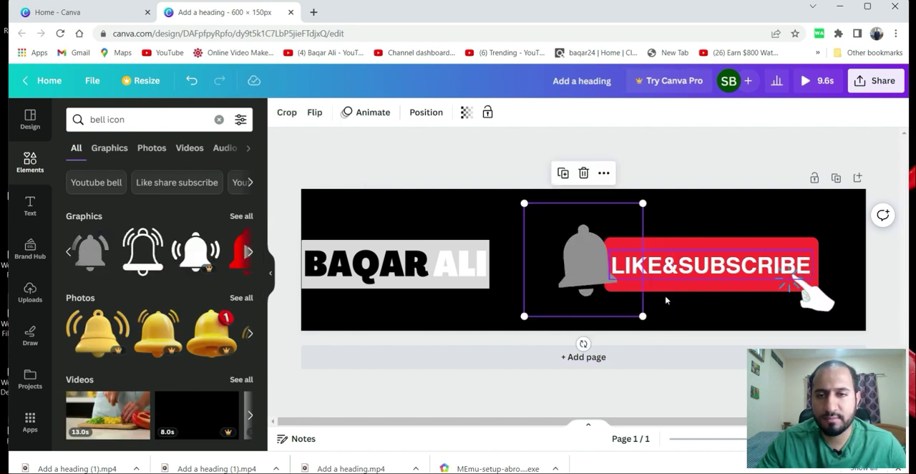
Shrink the gray bell to roughly the button's height and place it directly beside the red button's left edge.
drag(639, 316, 605, 279)
drag(570, 250, 583, 273)
drag(617, 304, 611, 299)
click(603, 291)
mouse_move(567, 267)
mouse_down()
mouse_move(579, 281)
mouse_move(571, 273)
mouse_up()
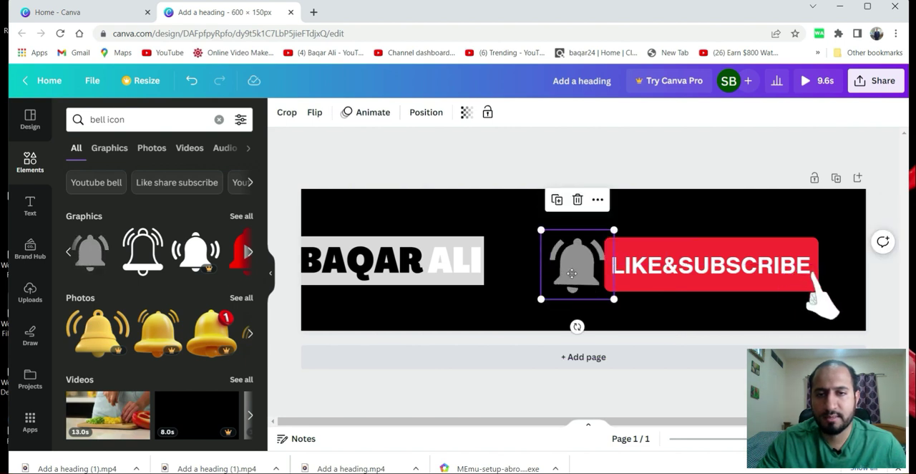
Shift the name logo back so it lies fully inside the banner's left edge and lines up with the button.
click(384, 253)
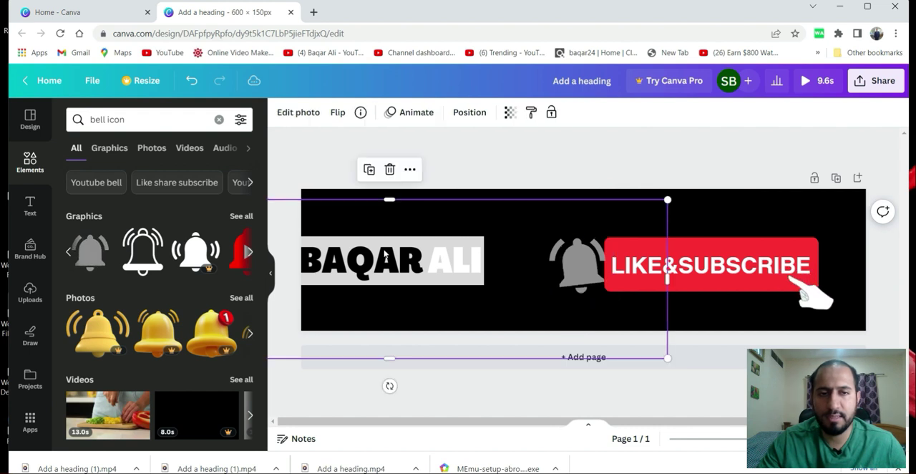
drag(400, 243, 406, 243)
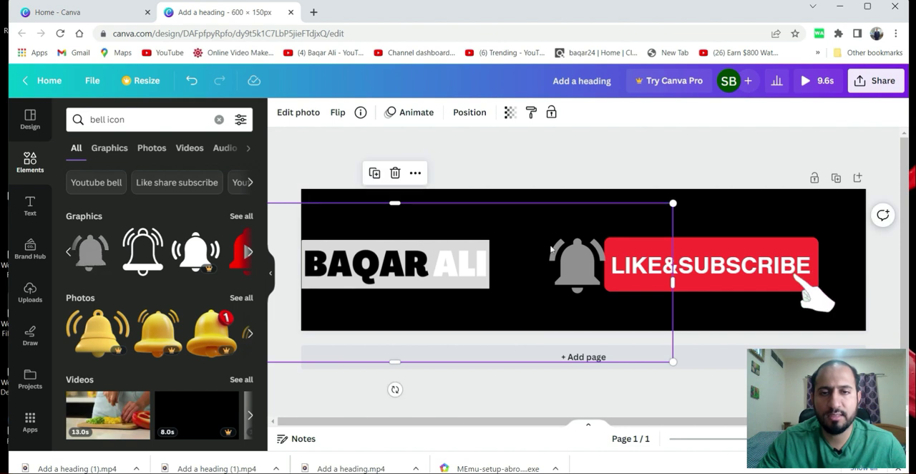
click(737, 316)
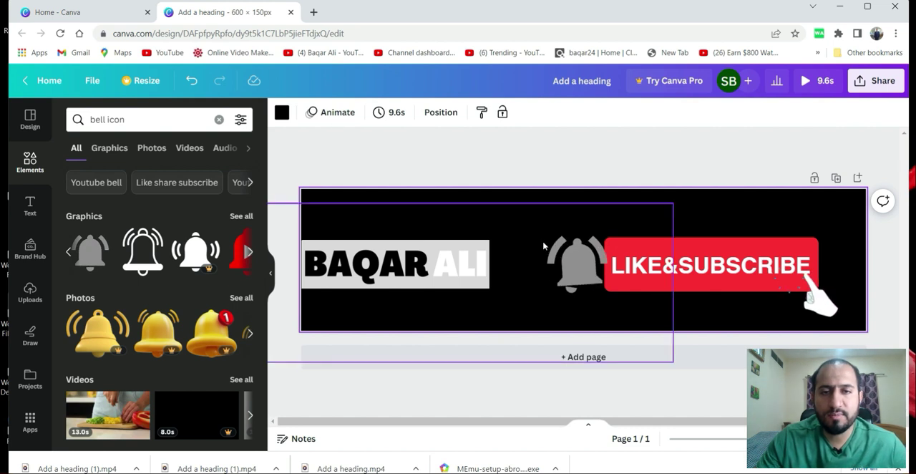
Try the Pan and Fade animations on the name logo, and apply the Wipe animation on enter.
click(721, 245)
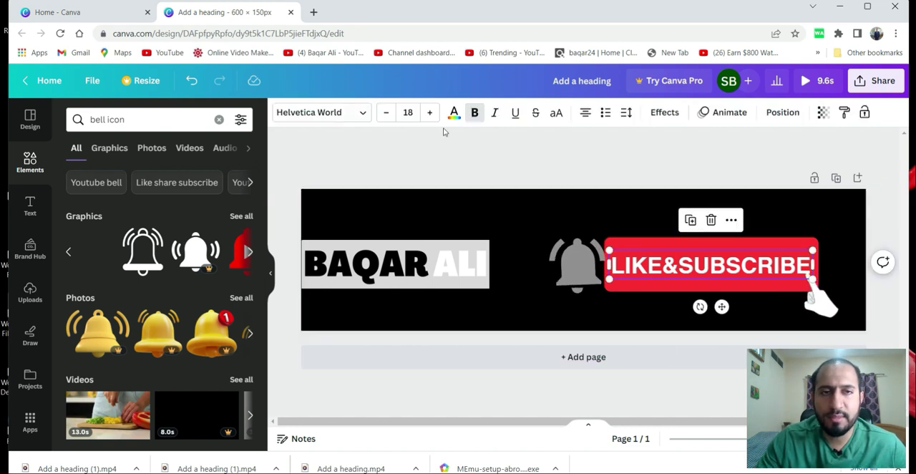
click(497, 208)
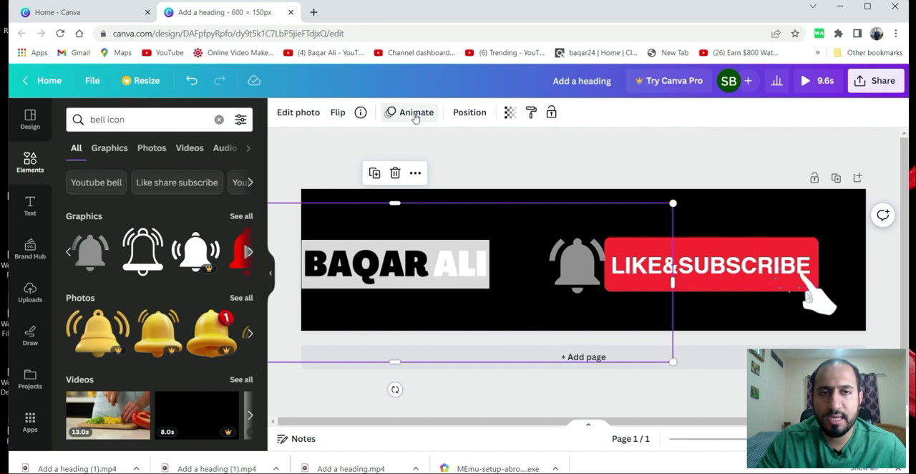
click(415, 114)
click(163, 259)
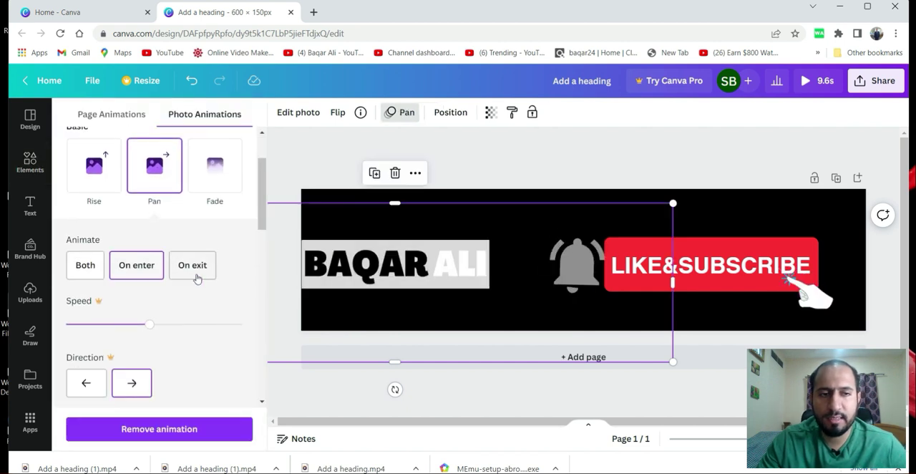
click(223, 172)
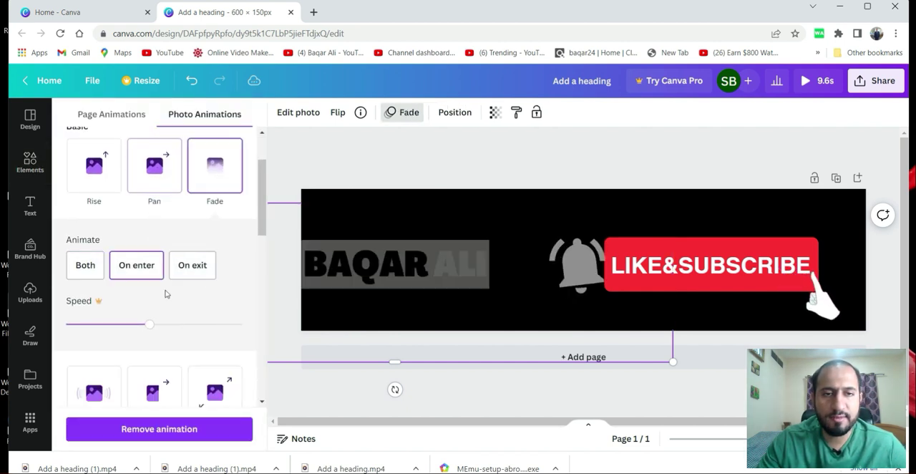
scroll(165, 293, down, 3)
click(153, 289)
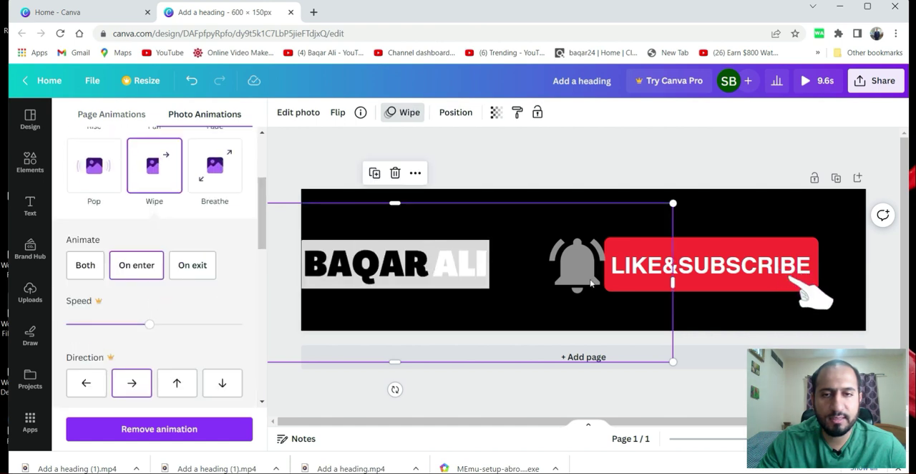
Change the name logo's animation to Fade on enter.
click(734, 251)
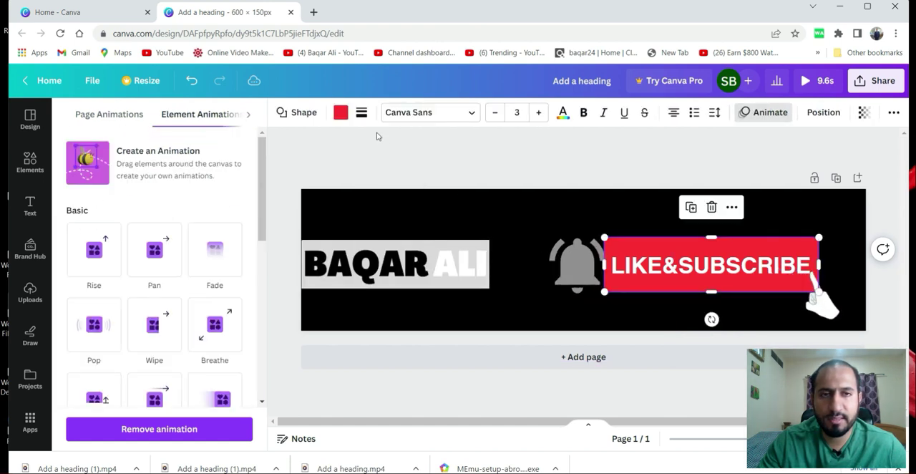
click(580, 266)
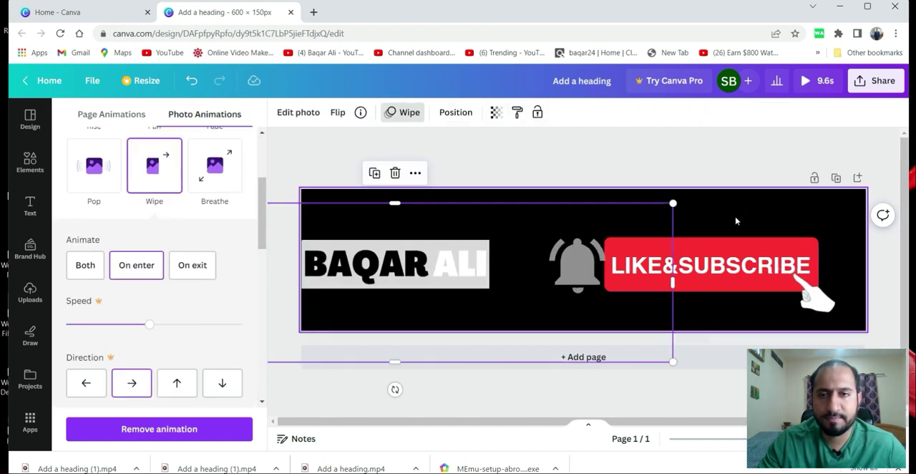
click(751, 234)
click(758, 243)
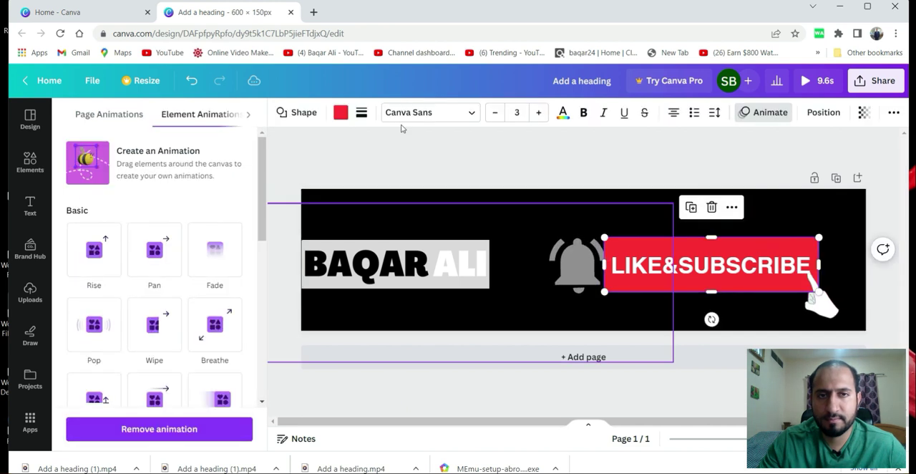
click(568, 220)
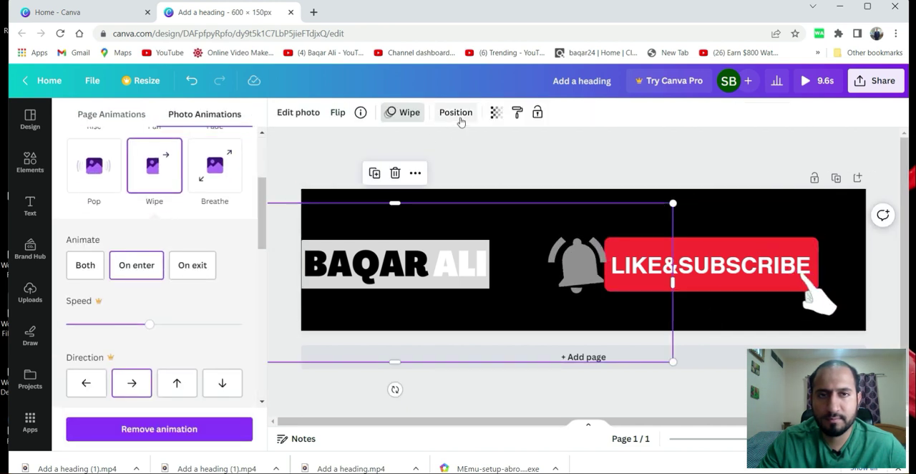
scroll(156, 248, up, 3)
click(213, 257)
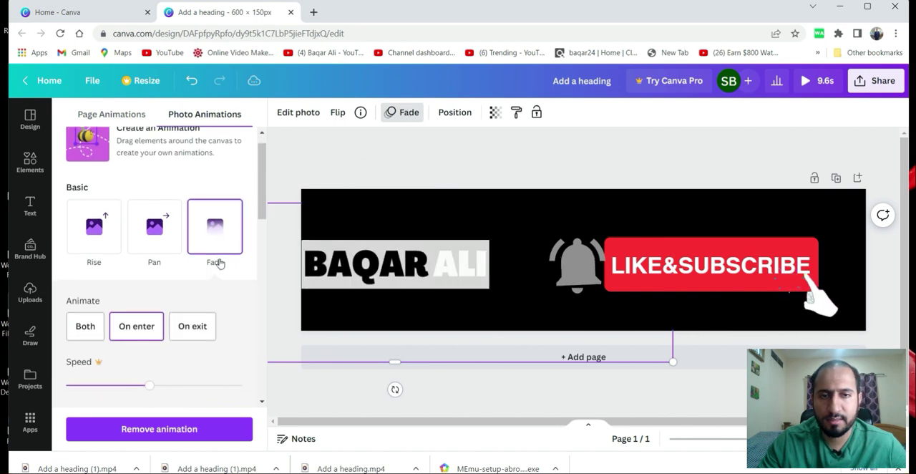
Try the Disco combination animation on the whole banner page, replacing the individual element animations.
click(729, 280)
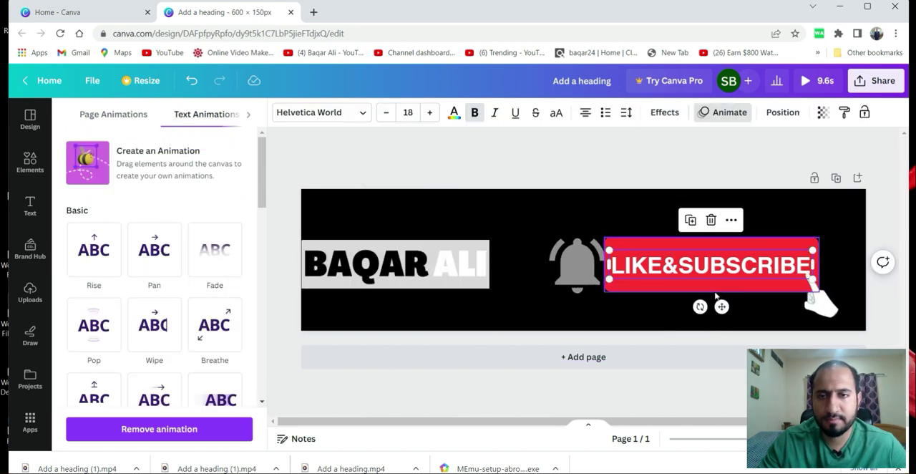
click(566, 292)
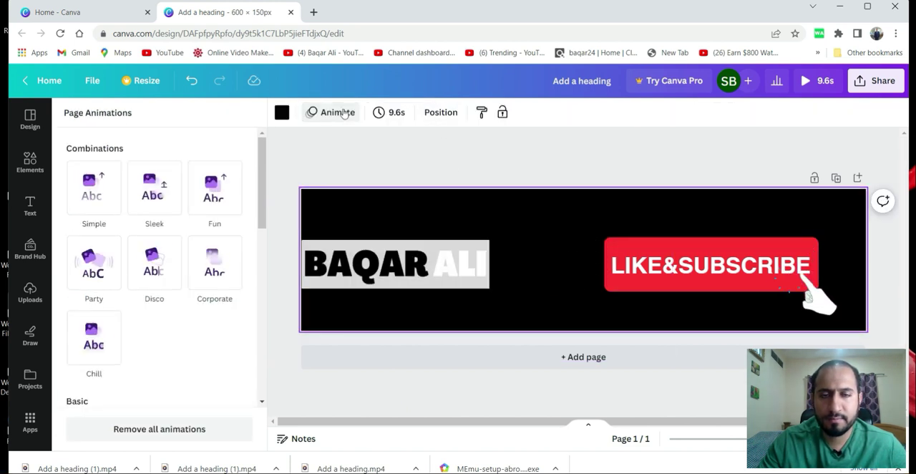
click(344, 113)
click(344, 113)
click(164, 279)
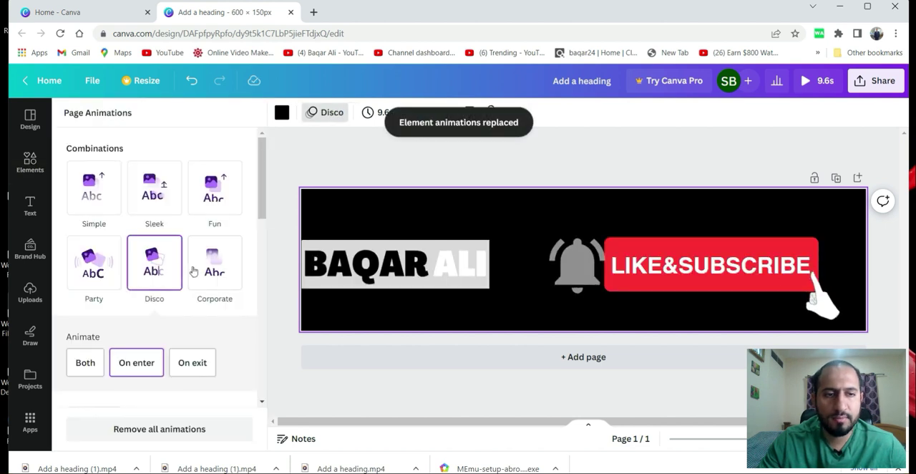
Try the Breathe, Wipe, Pop, Drift and Tectonic page animations on the banner.
scroll(194, 271, down, 5)
scroll(202, 295, down, 1)
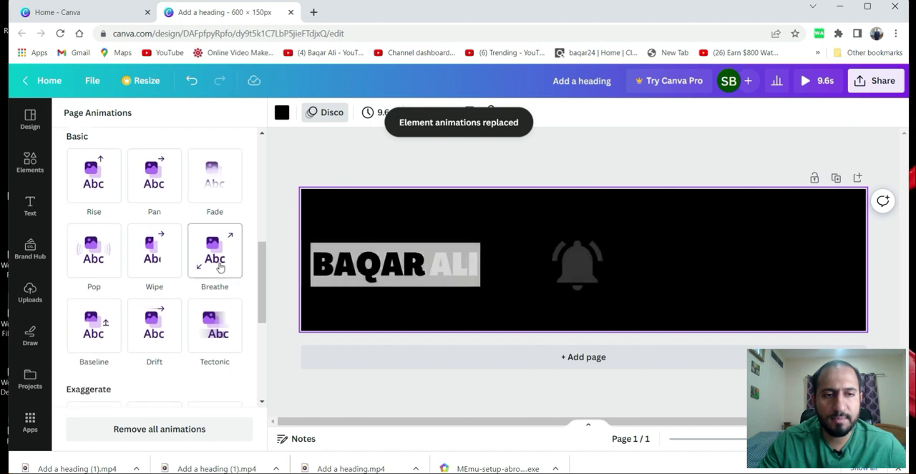
click(218, 263)
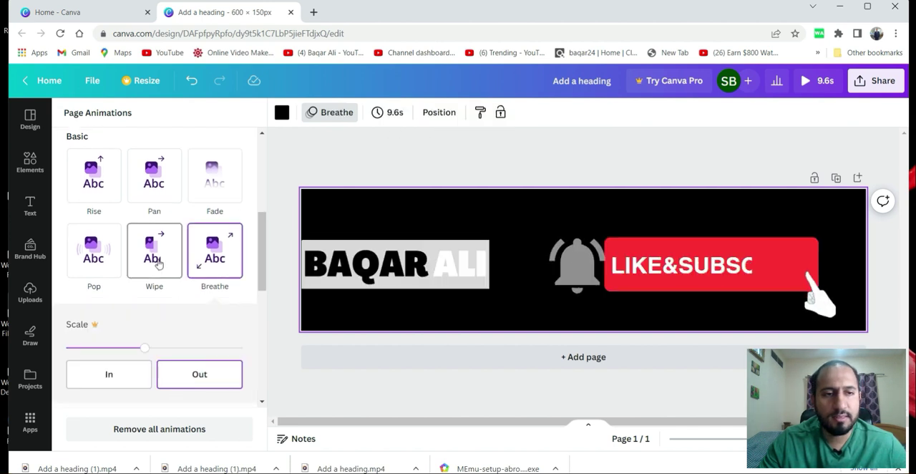
click(158, 265)
click(101, 190)
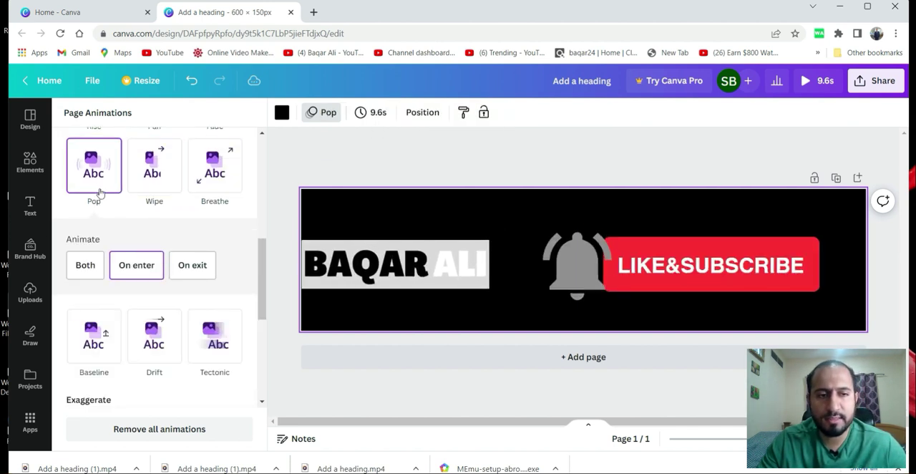
click(163, 337)
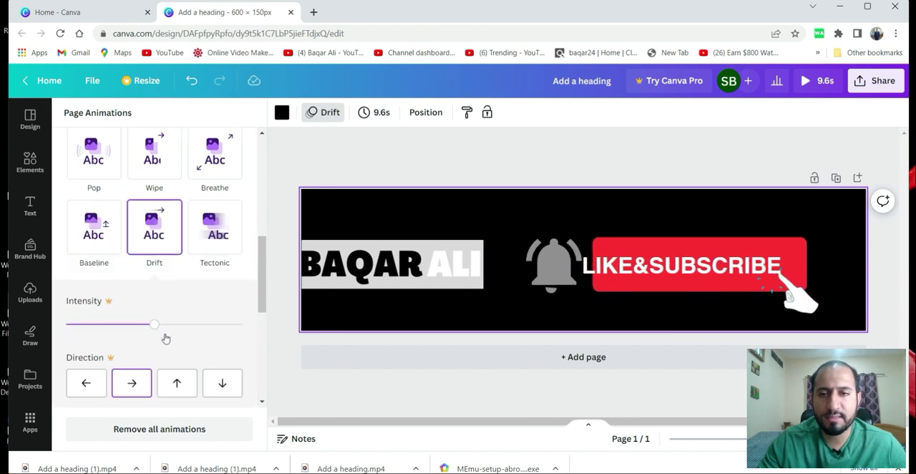
click(217, 238)
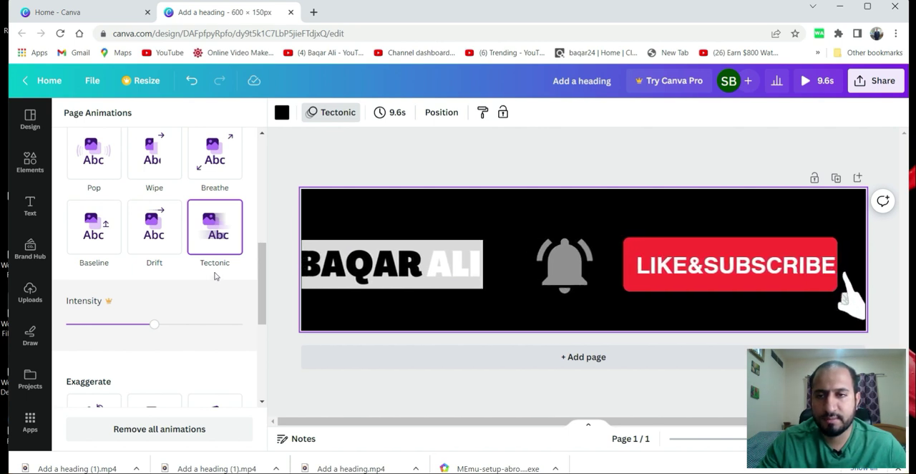
Apply the Fade page animation on enter to the whole banner.
scroll(220, 247, up, 2)
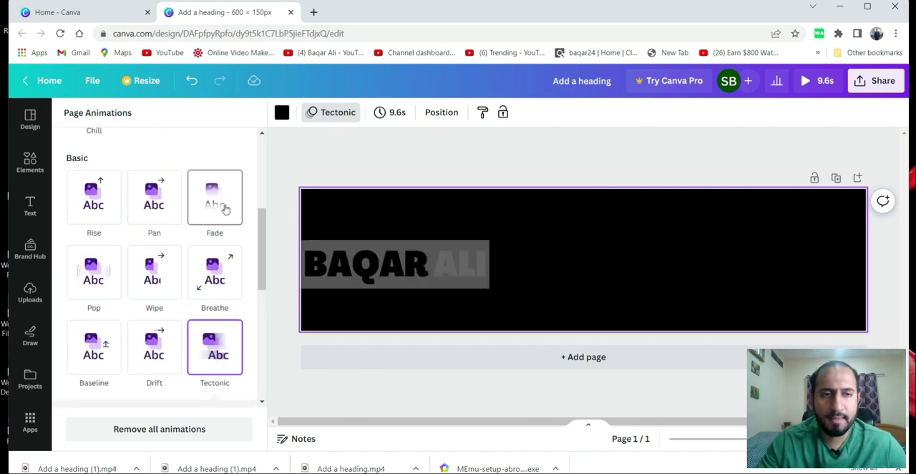
click(224, 206)
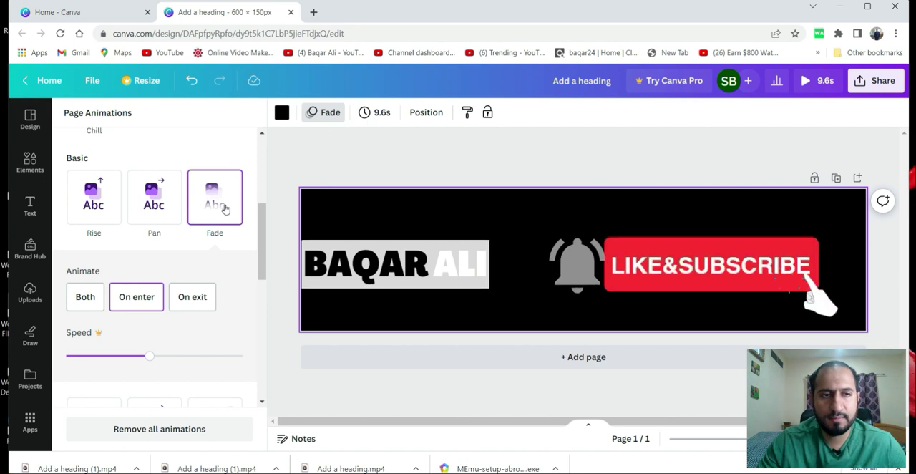
click(431, 158)
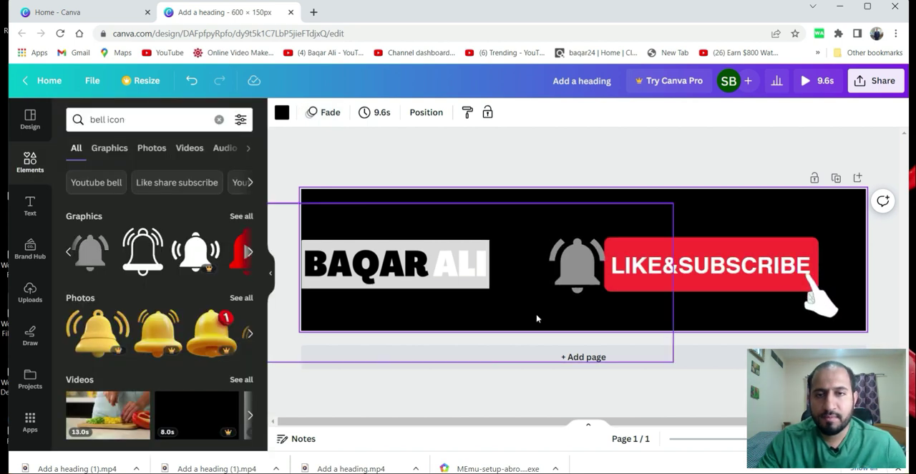
Set the banner page's timing to 9.0 seconds.
click(381, 113)
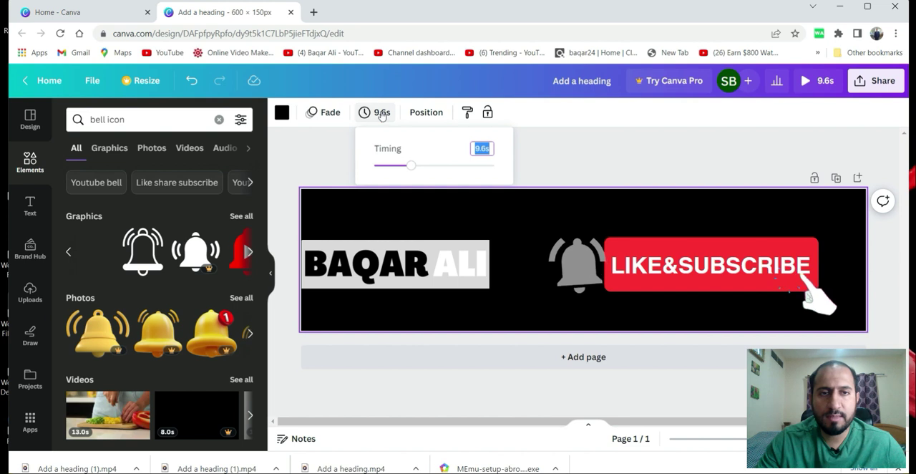
drag(412, 171, 402, 170)
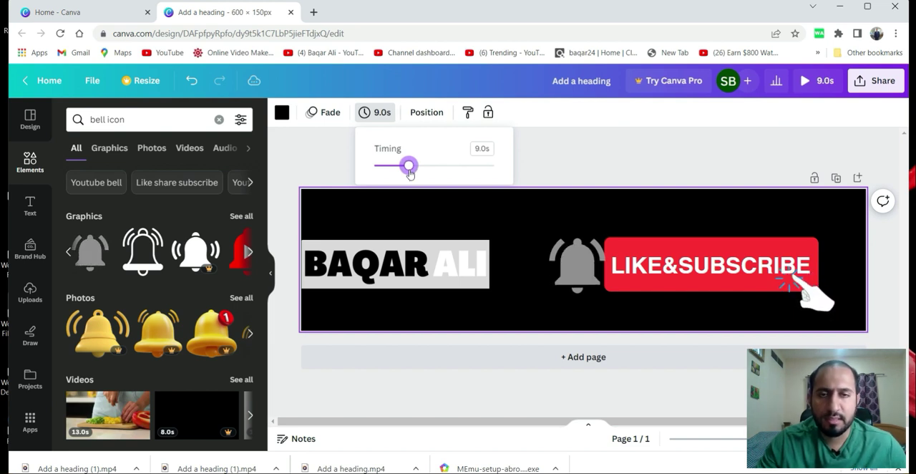
click(580, 157)
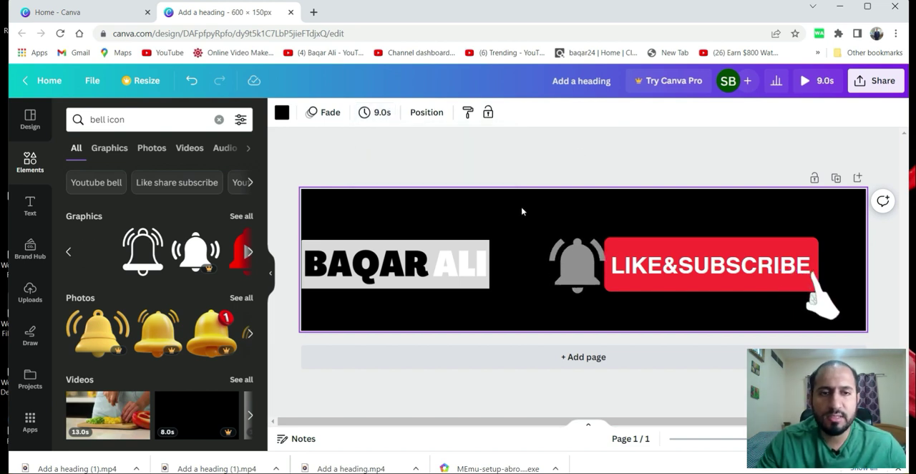
click(366, 163)
click(219, 120)
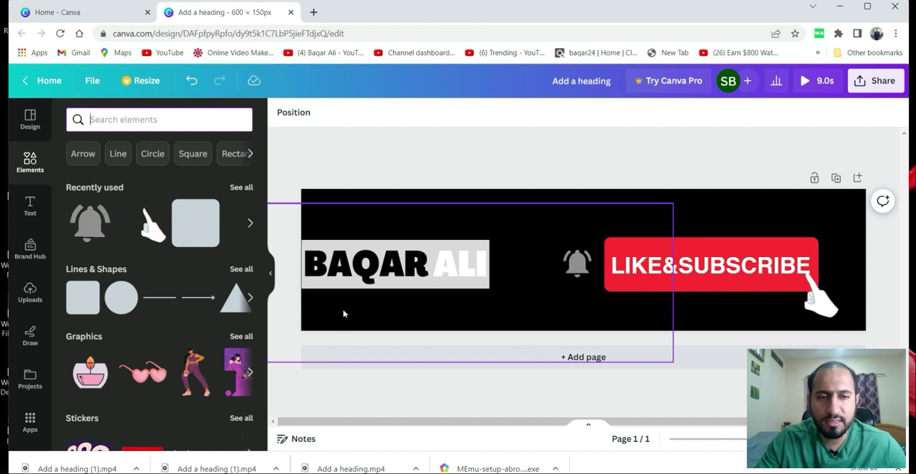
click(30, 206)
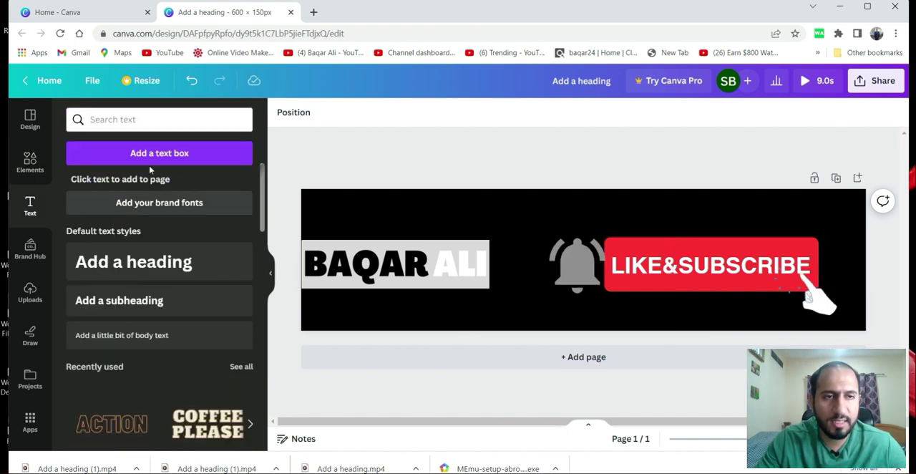
drag(439, 333, 337, 319)
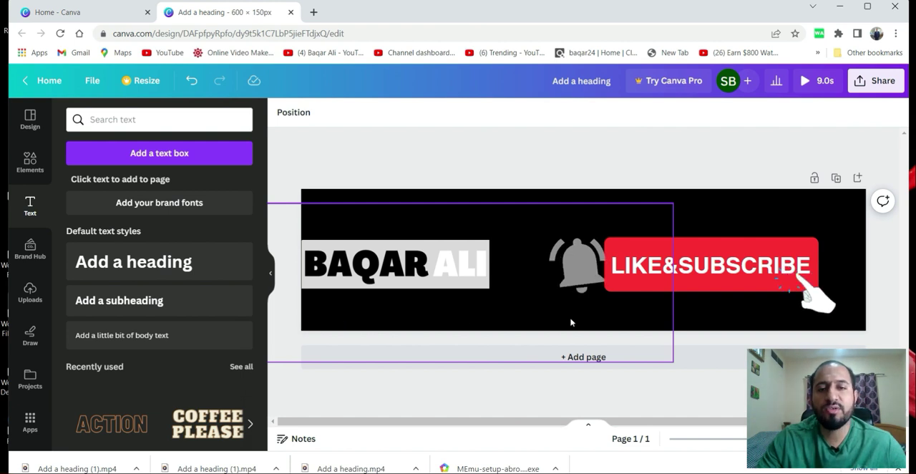
Download the banner as an MP4 video at the original 600 × 150 px quality.
click(877, 82)
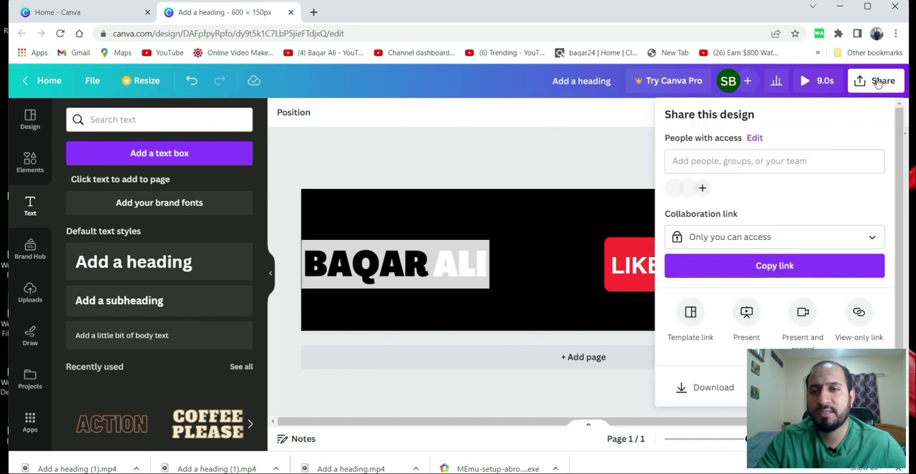
click(710, 392)
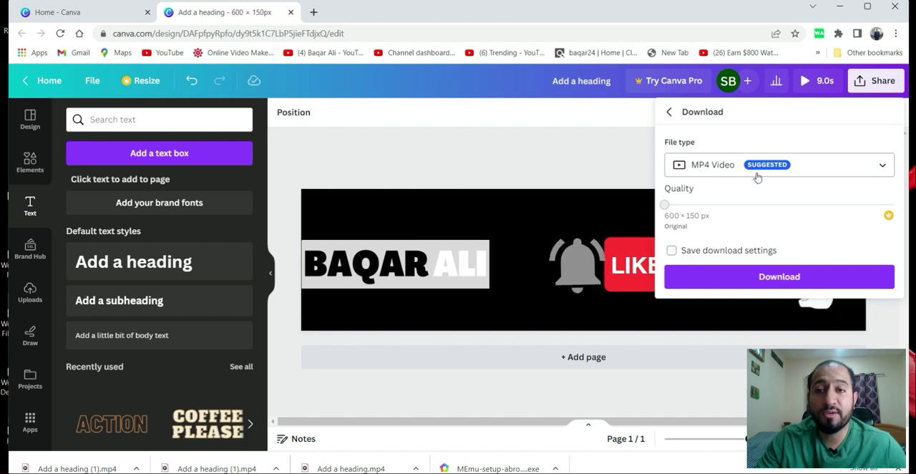
click(777, 283)
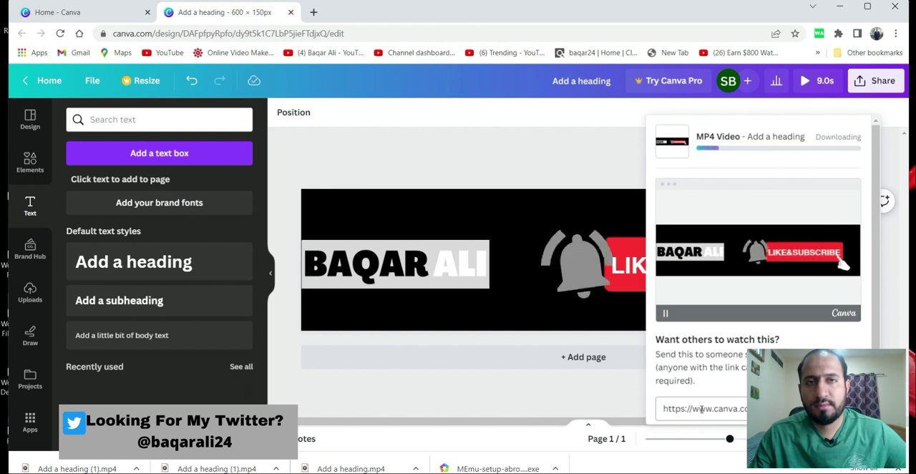
click(593, 176)
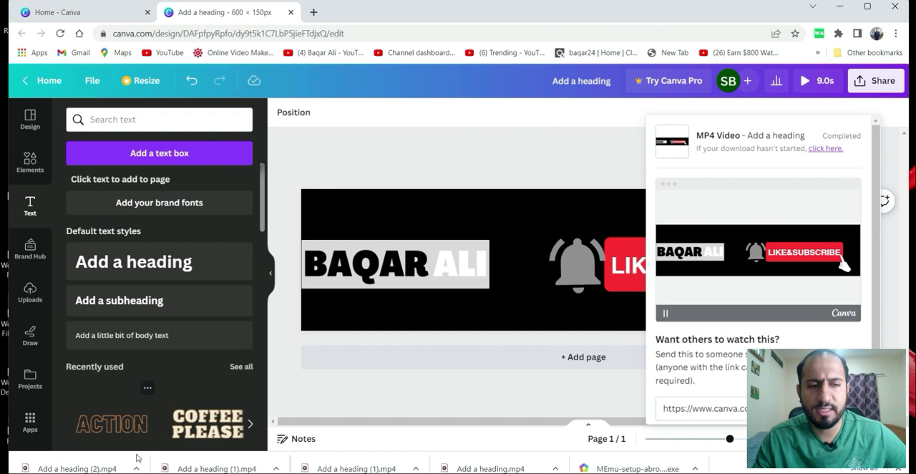
Play the downloaded Add a heading (2).mp4 in Media Player, replay it from the start, and return to the banner design.
click(87, 468)
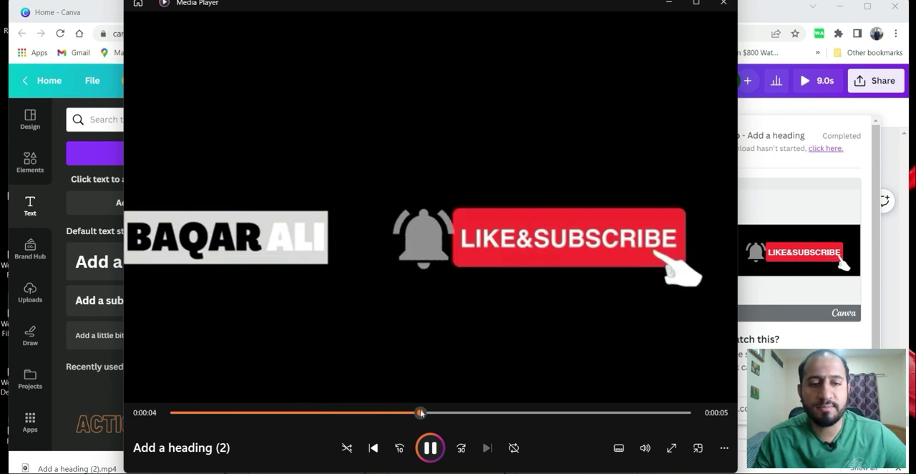
drag(416, 412, 153, 416)
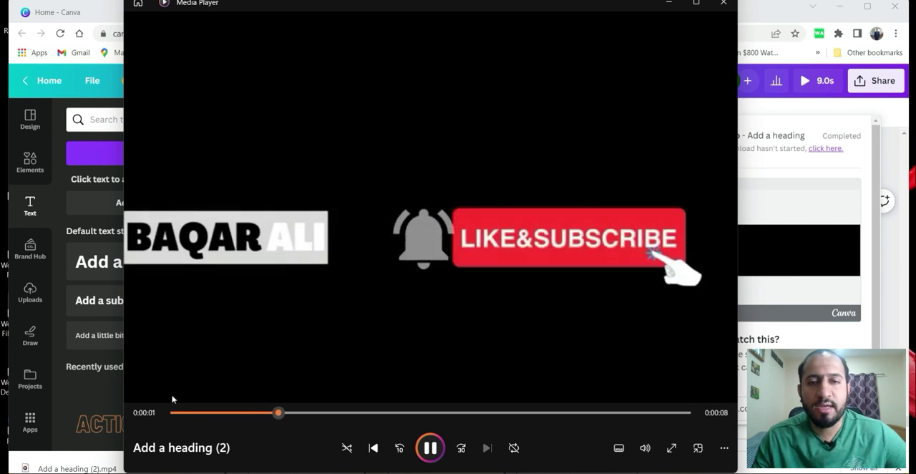
click(155, 415)
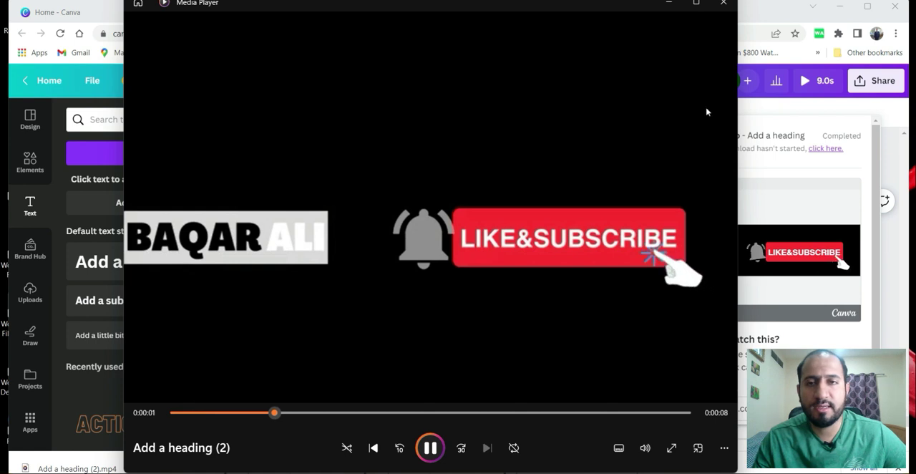
click(723, 6)
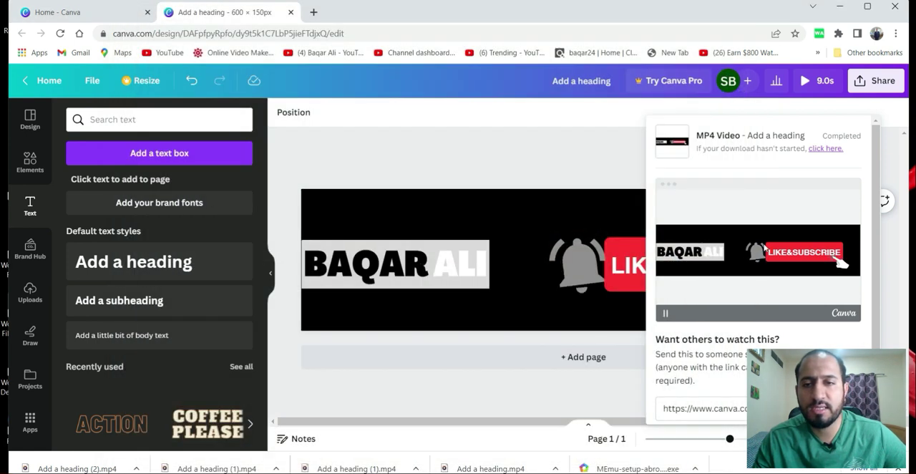
click(601, 169)
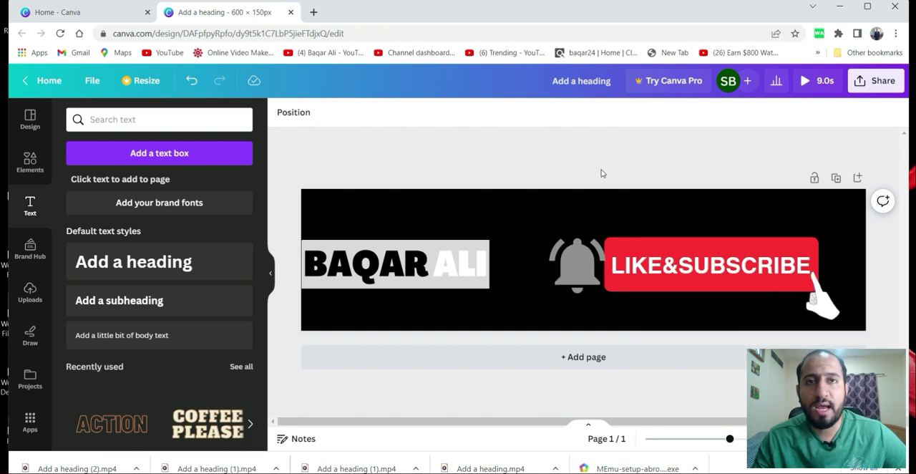